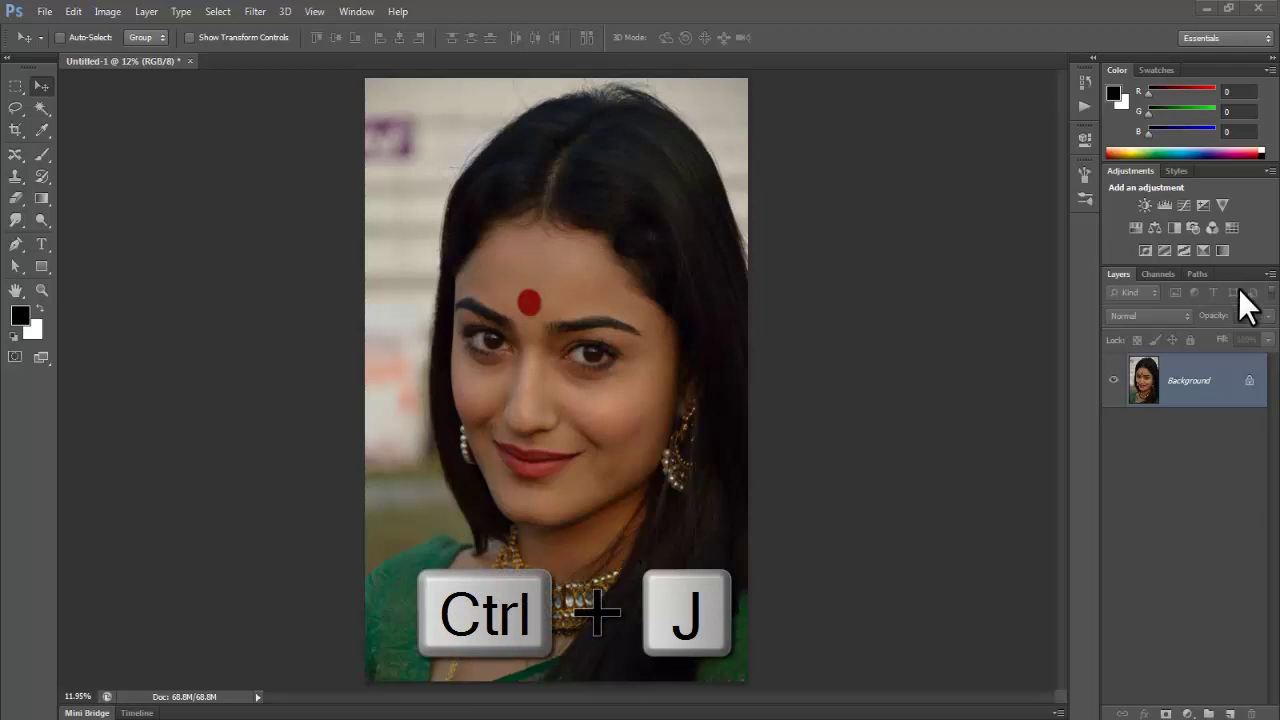
- Duplicate the Background layer into Layer 1 and bring up the Filter > Blur list
{"action": "left_click", "coordinate": [1200, 392]}
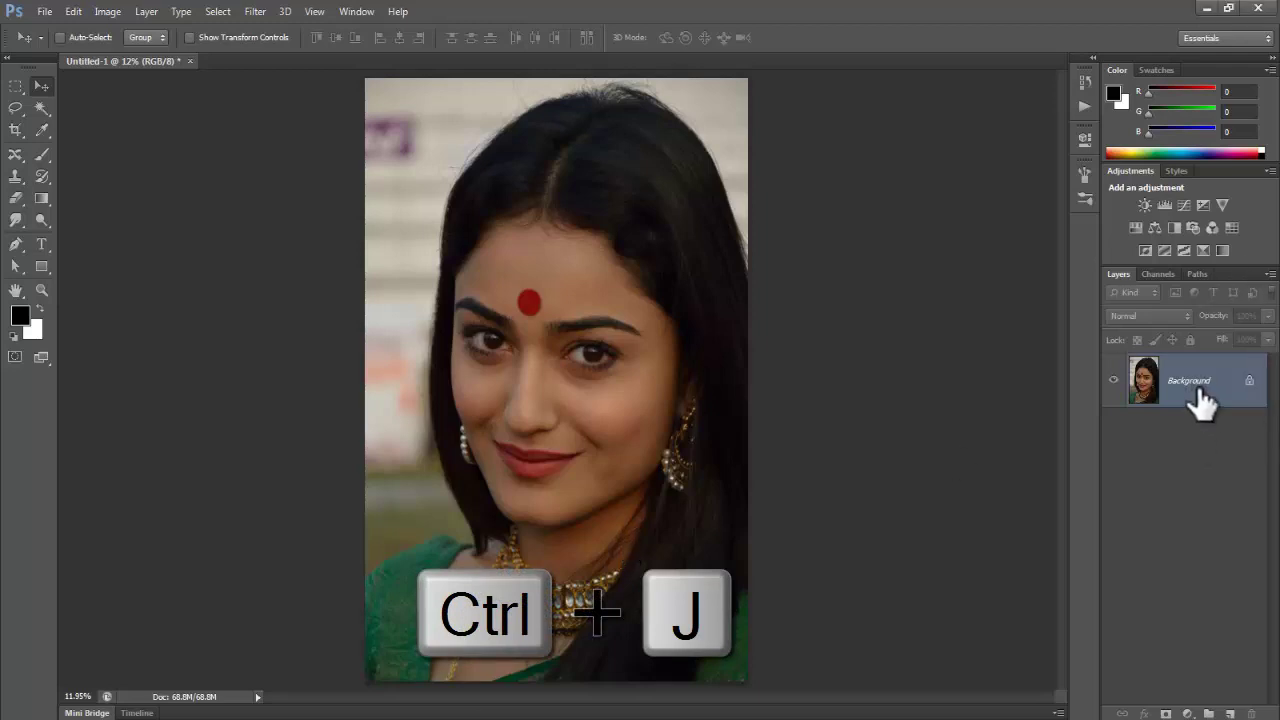
{"action": "key", "text": "ctrl+j"}
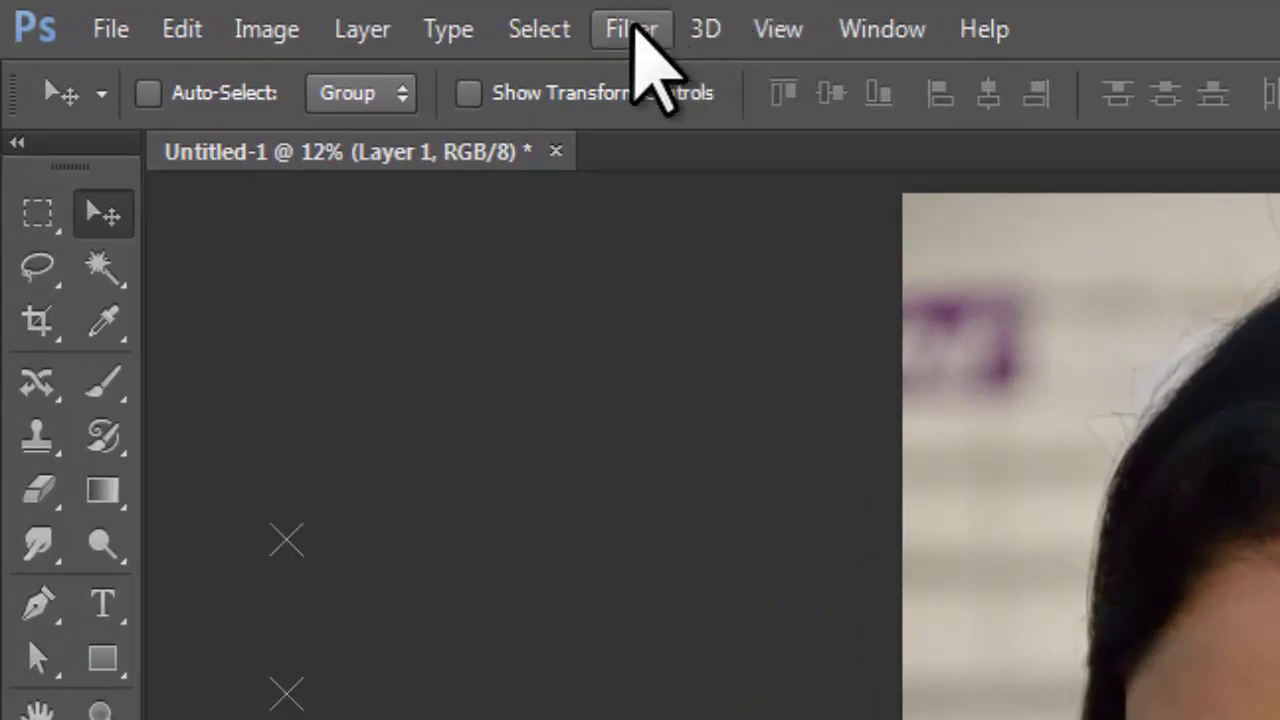
{"action": "left_click", "coordinate": [632, 29]}
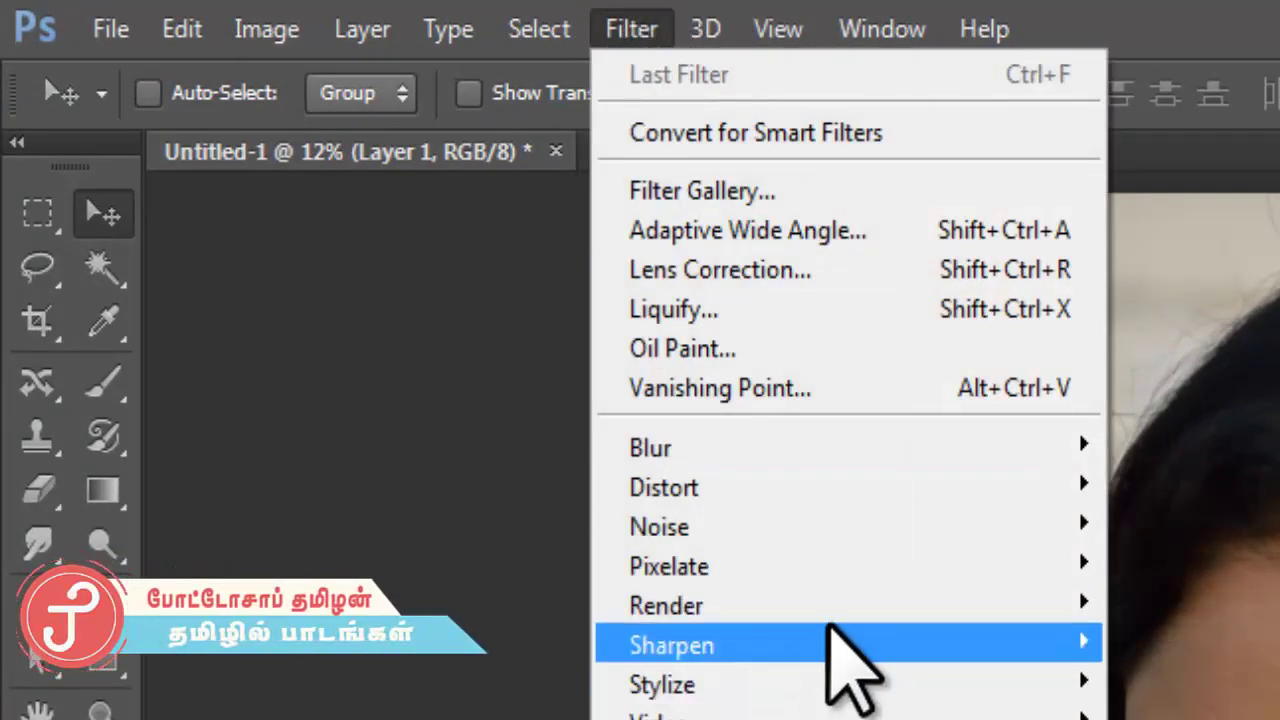
{"action": "mouse_move", "coordinate": [560, 296]}
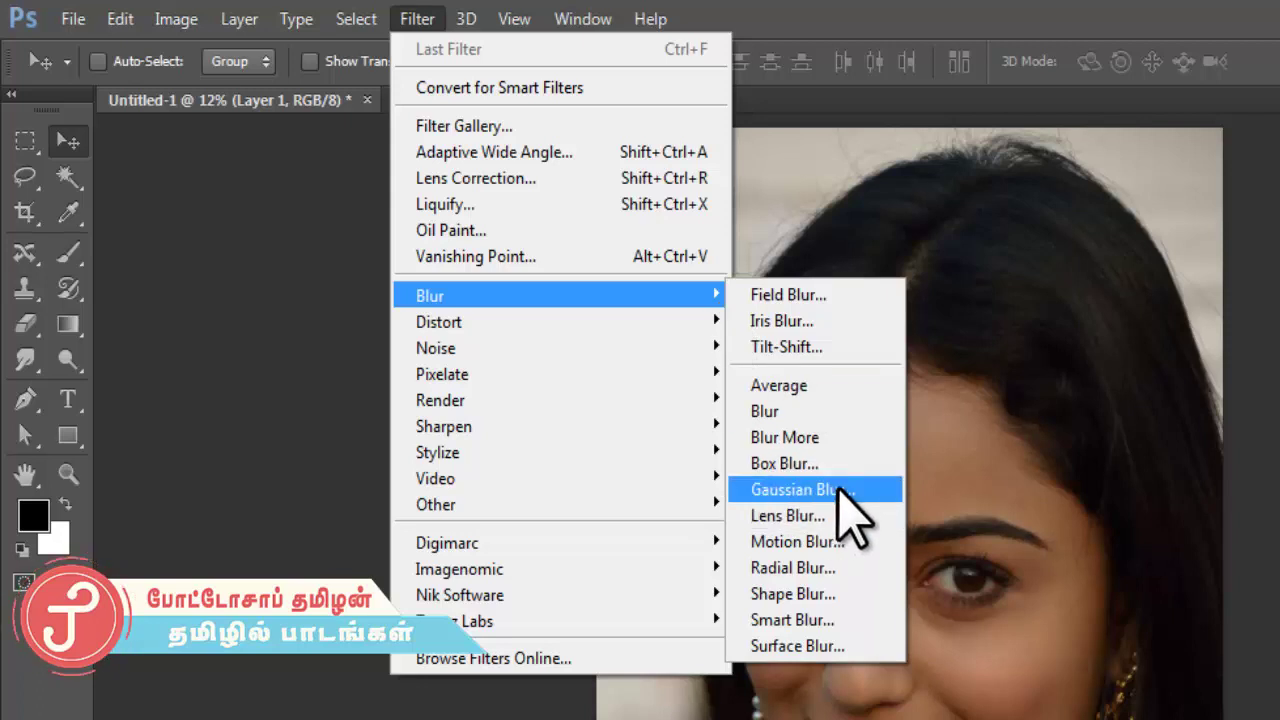
- Apply a Gaussian Blur with a 50-pixel radius to Layer 1
{"action": "left_click", "coordinate": [841, 487]}
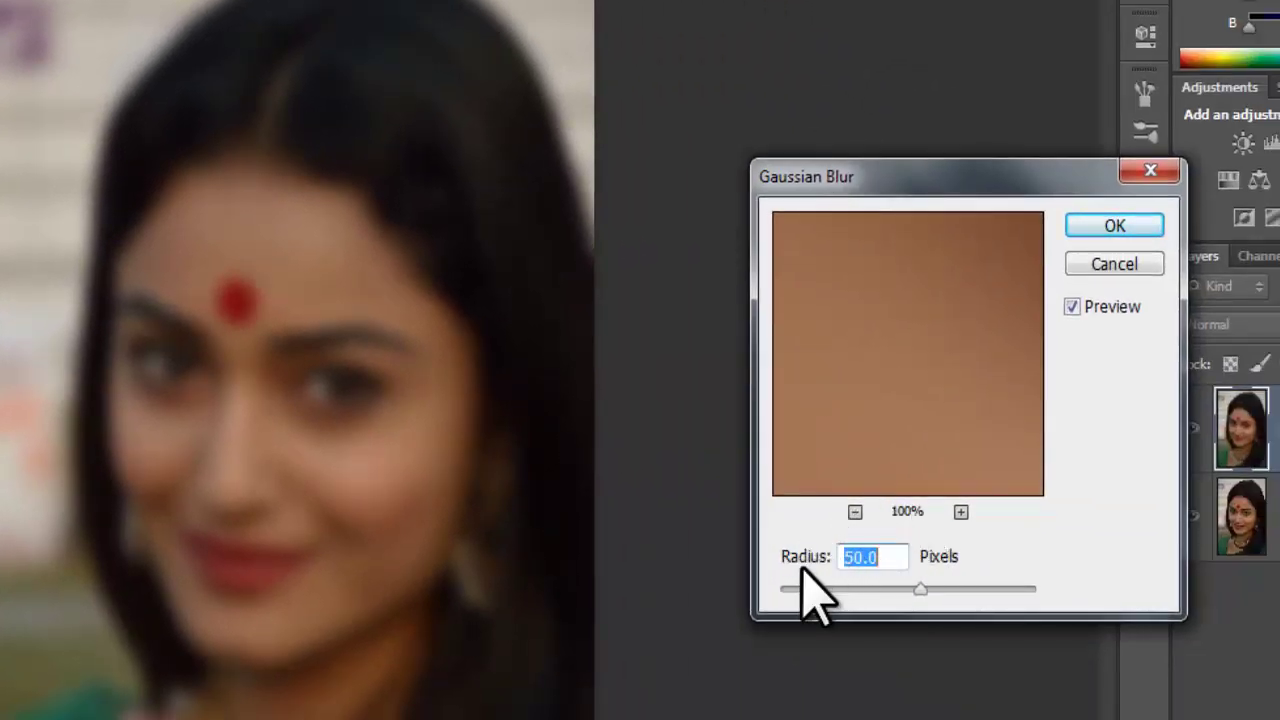
{"action": "left_click", "coordinate": [855, 511]}
{"action": "left_click", "coordinate": [855, 511]}
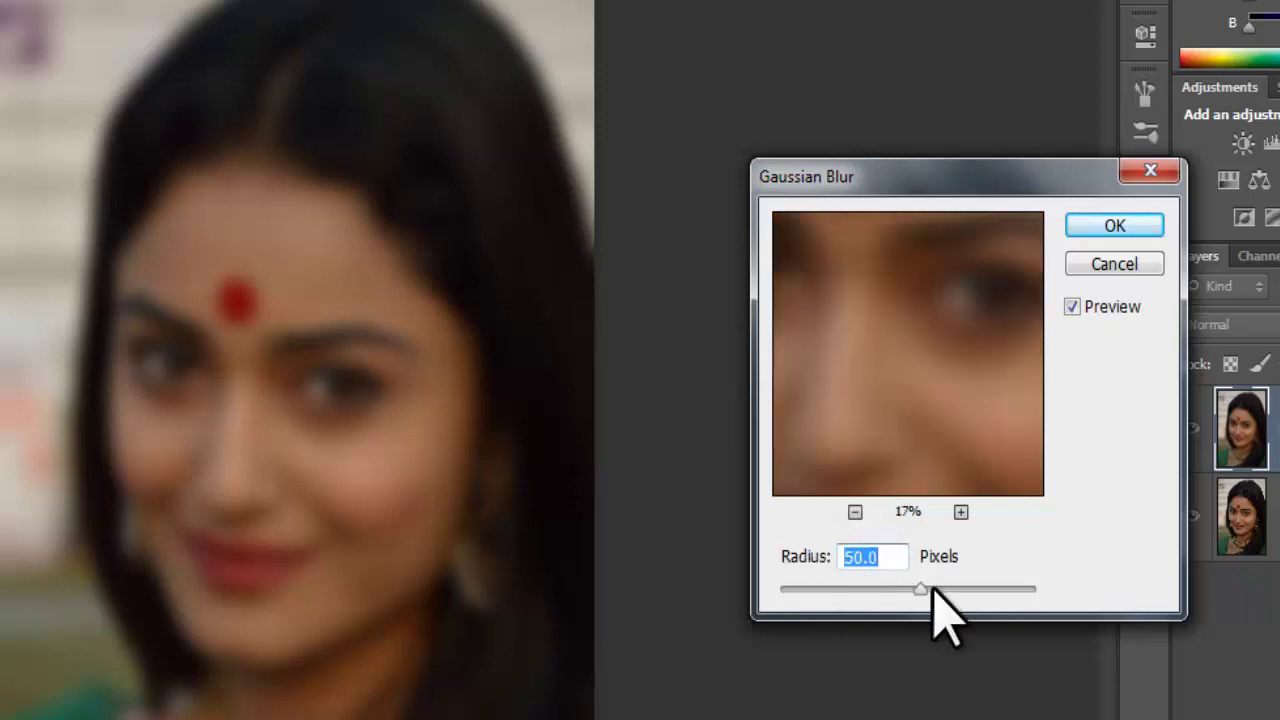
{"action": "mouse_move", "coordinate": [915, 588]}
{"action": "left_mouse_down"}
{"action": "mouse_move", "coordinate": [866, 590]}
{"action": "mouse_move", "coordinate": [907, 590]}
{"action": "left_mouse_up"}
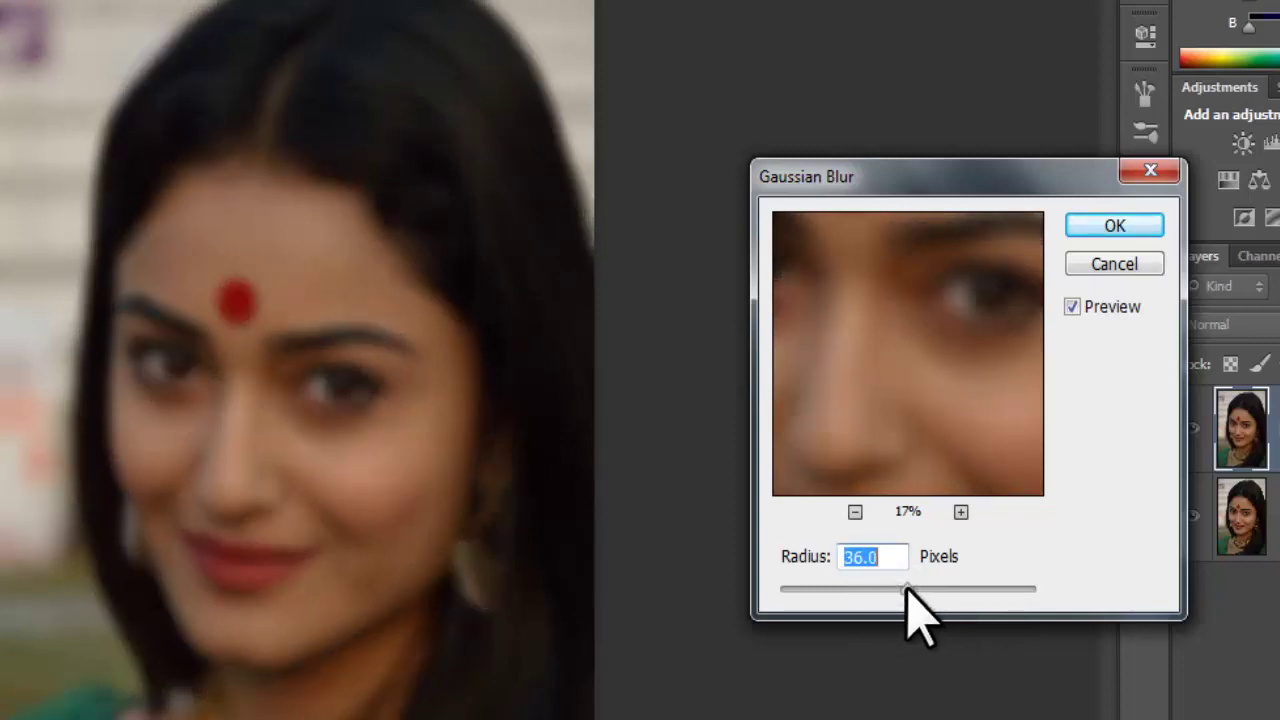
{"action": "left_click_drag", "start_coordinate": [907, 590], "coordinate": [913, 590]}
{"action": "double_click", "coordinate": [898, 558]}
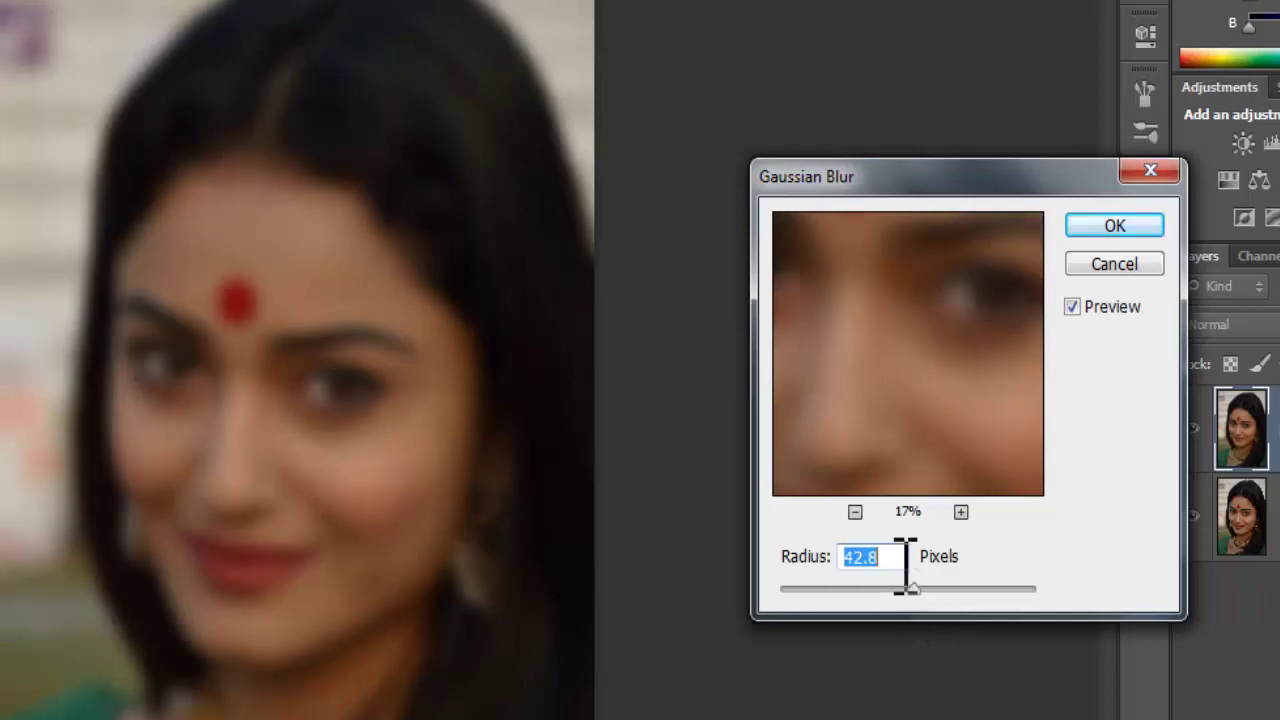
{"action": "type", "text": "4"}
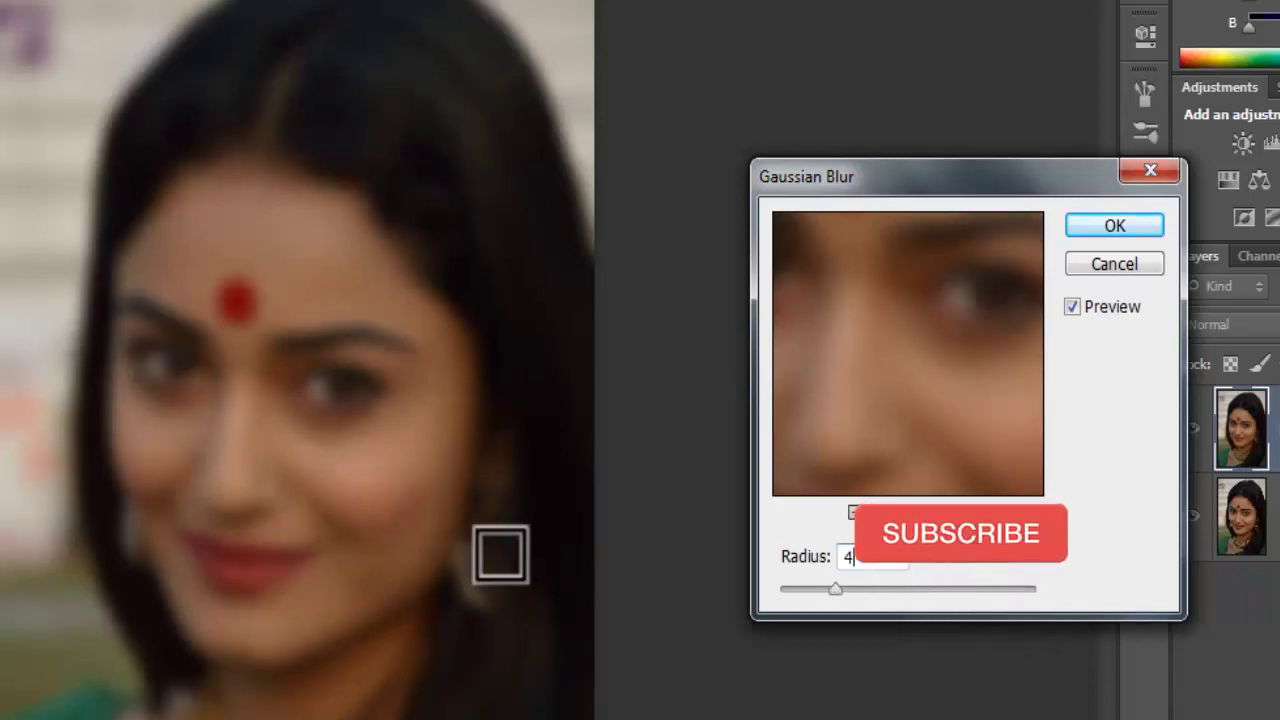
{"action": "type", "text": "8"}
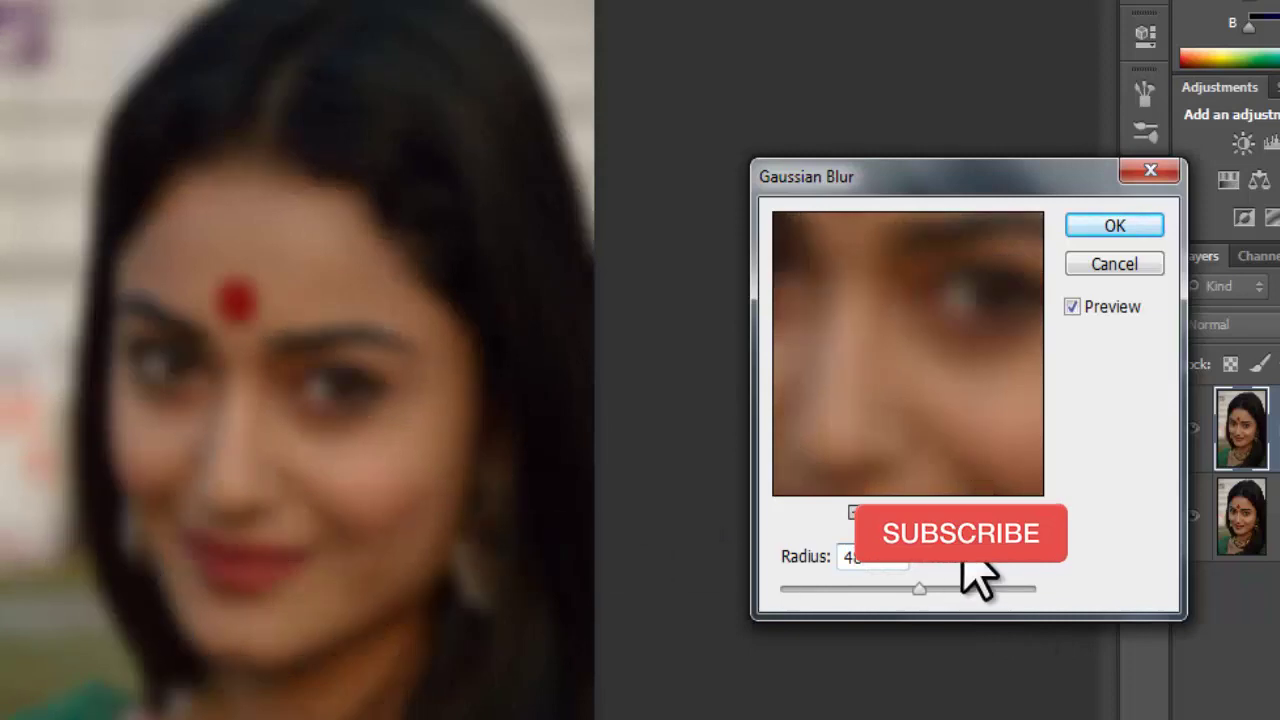
{"action": "left_click", "coordinate": [810, 585]}
{"action": "type", "text": "50"}
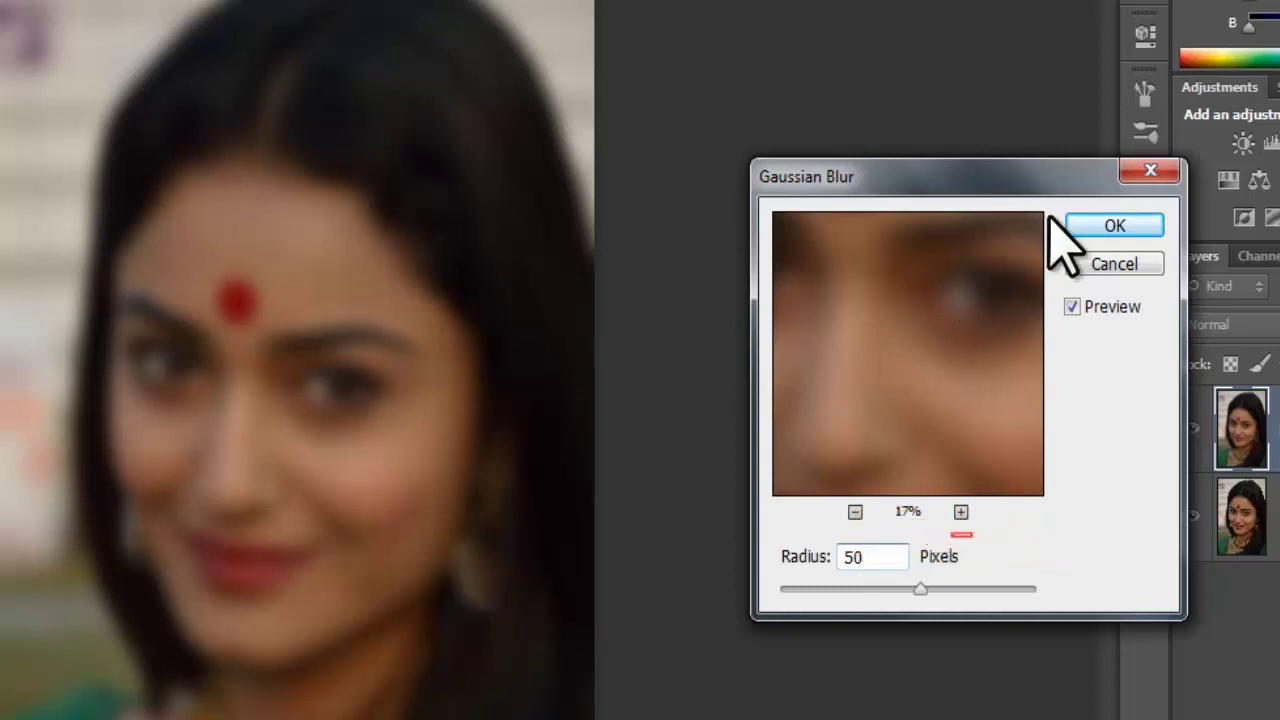
{"action": "left_click", "coordinate": [1107, 225]}
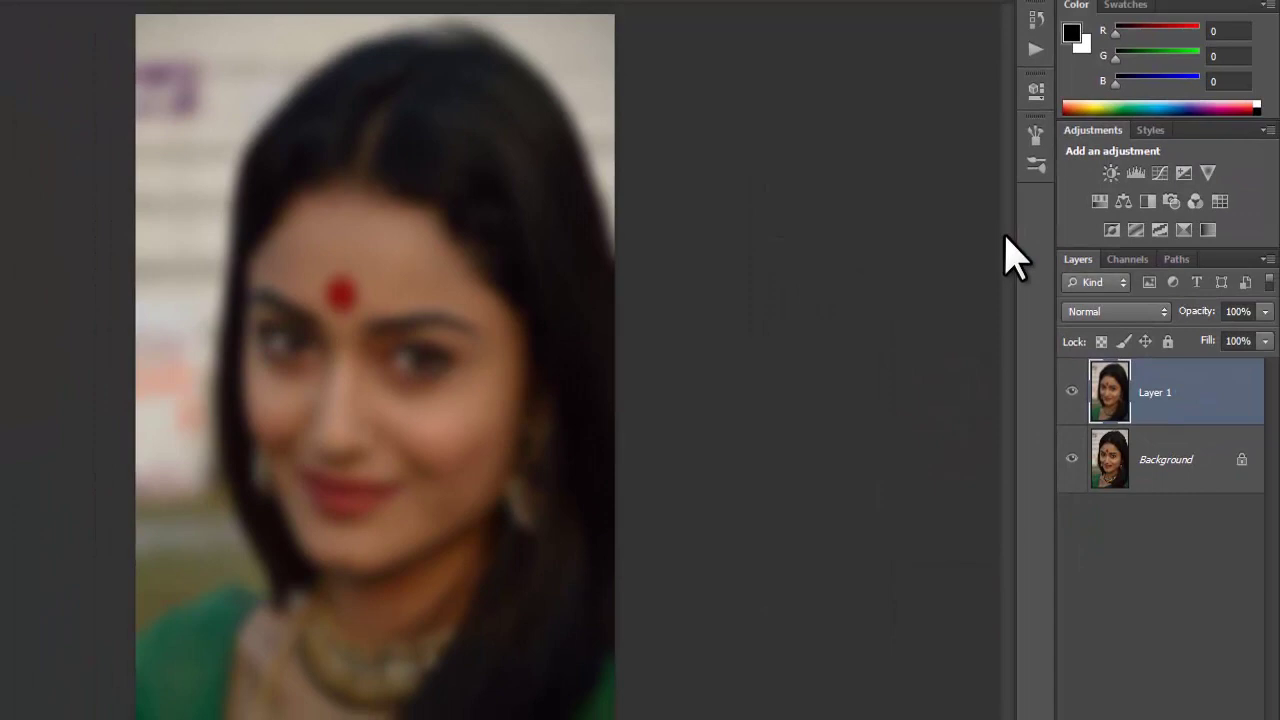
- Set Layer 1's blend mode to Screen and toggle its visibility to compare with the original
{"action": "left_click", "coordinate": [1114, 311]}
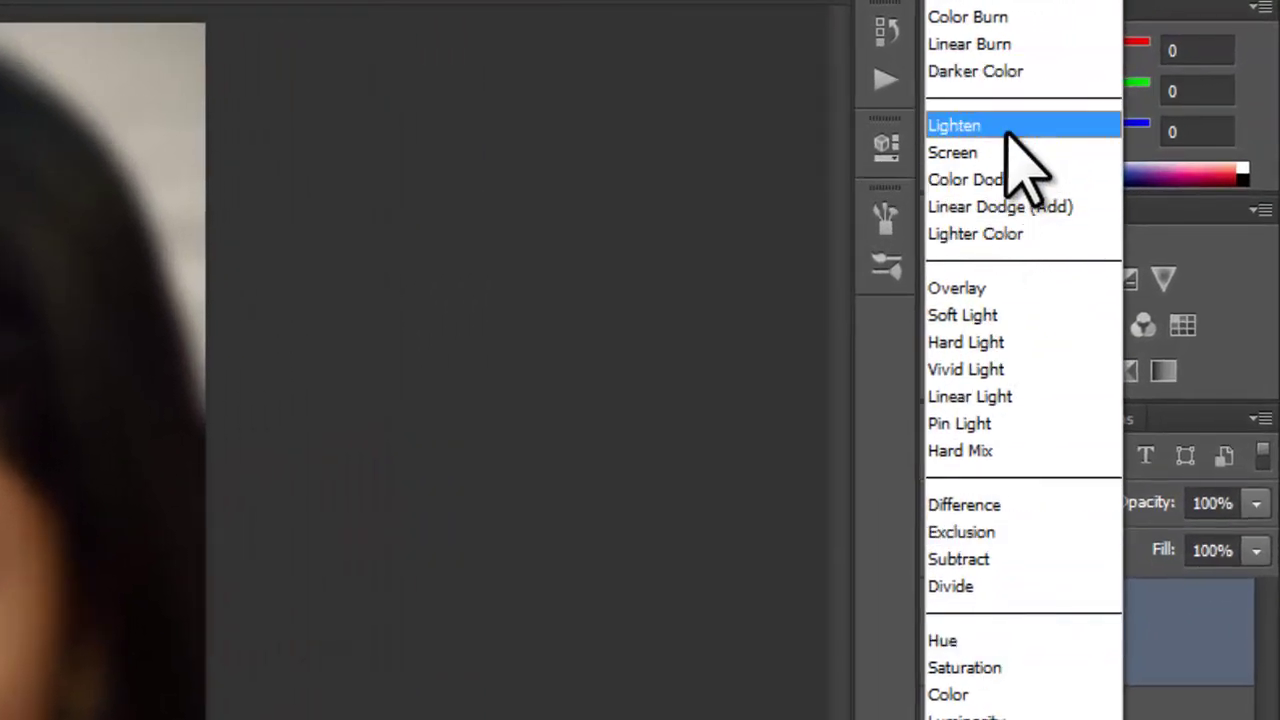
{"action": "left_click", "coordinate": [1007, 130]}
{"action": "left_click", "coordinate": [1100, 333]}
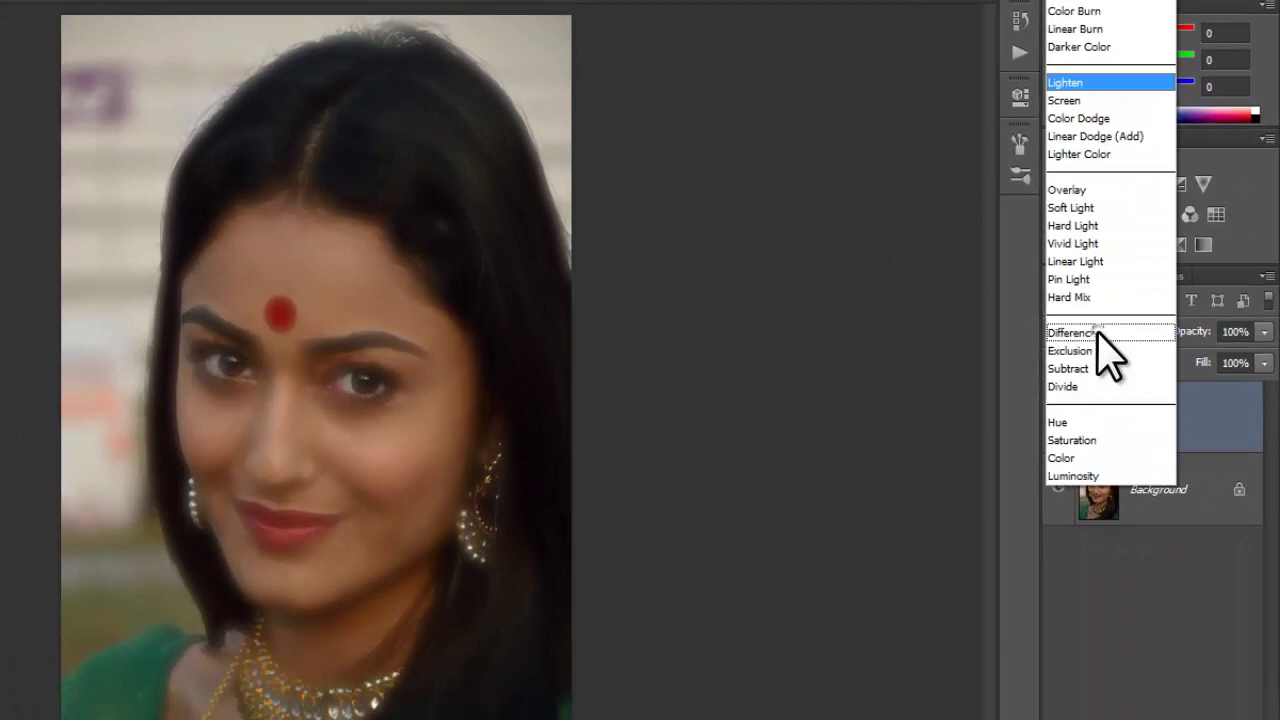
{"action": "left_click", "coordinate": [1094, 100]}
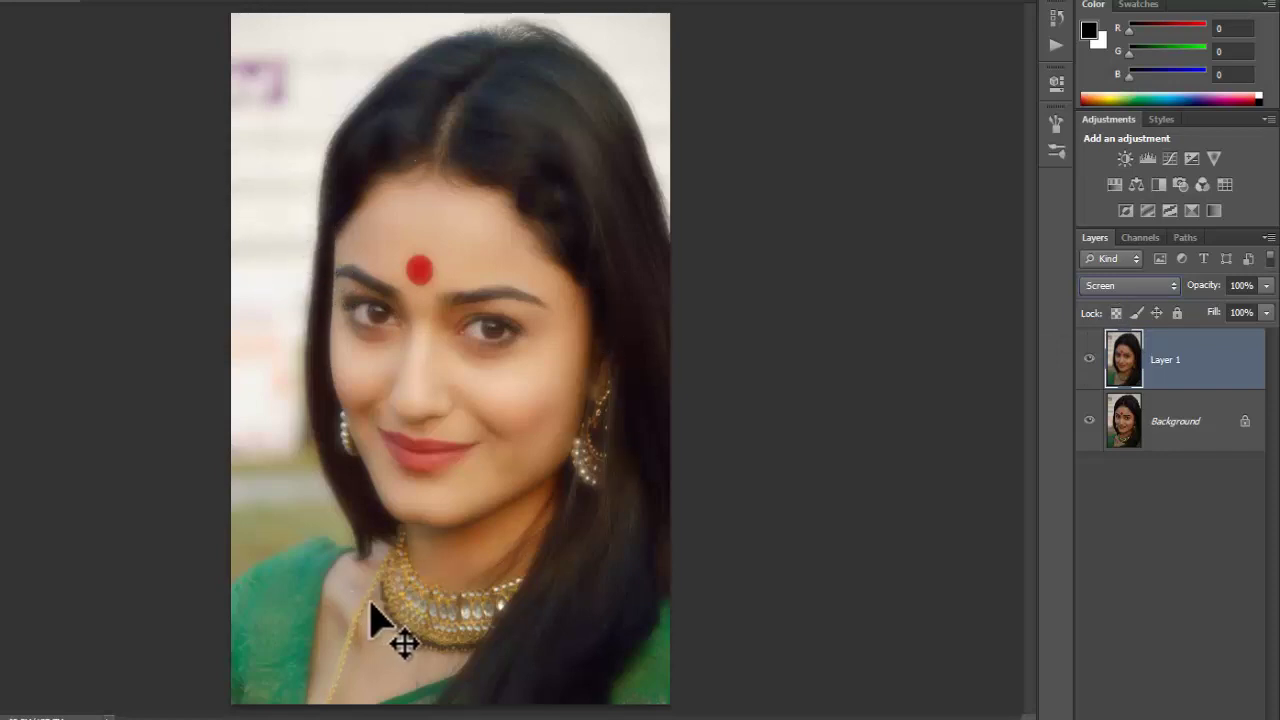
{"action": "left_click", "coordinate": [1089, 360]}
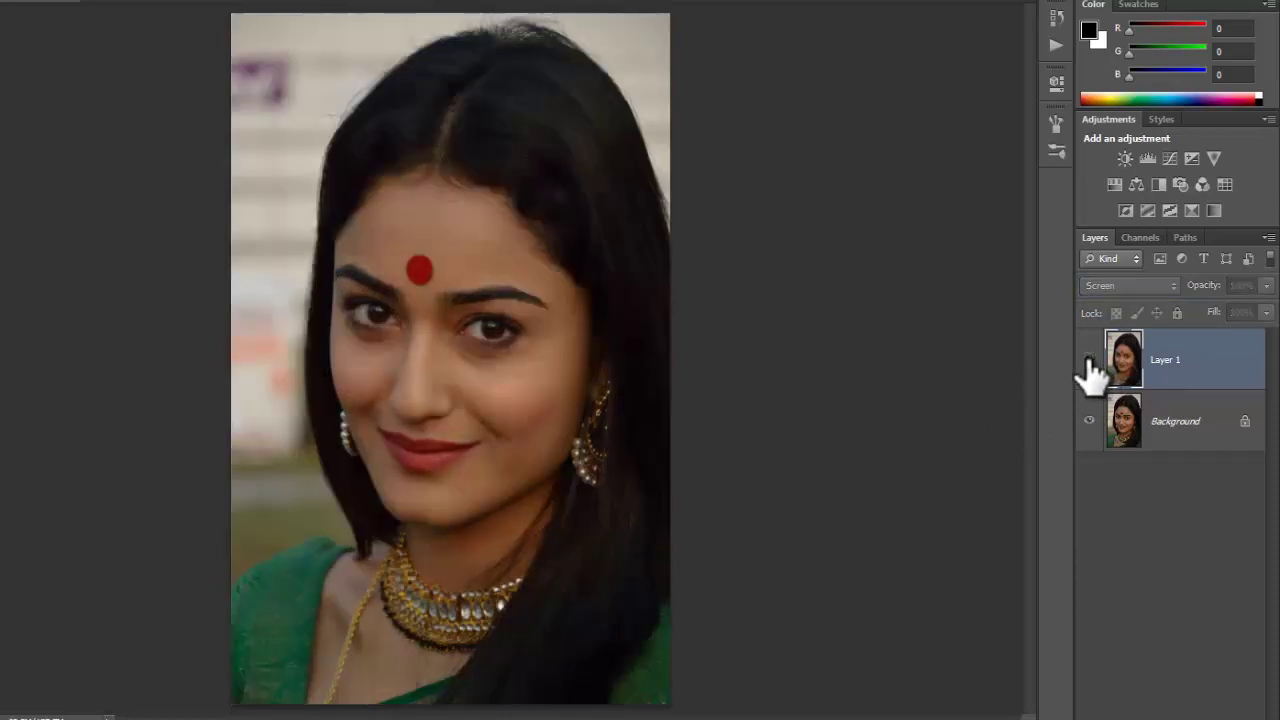
{"action": "left_click", "coordinate": [1089, 360]}
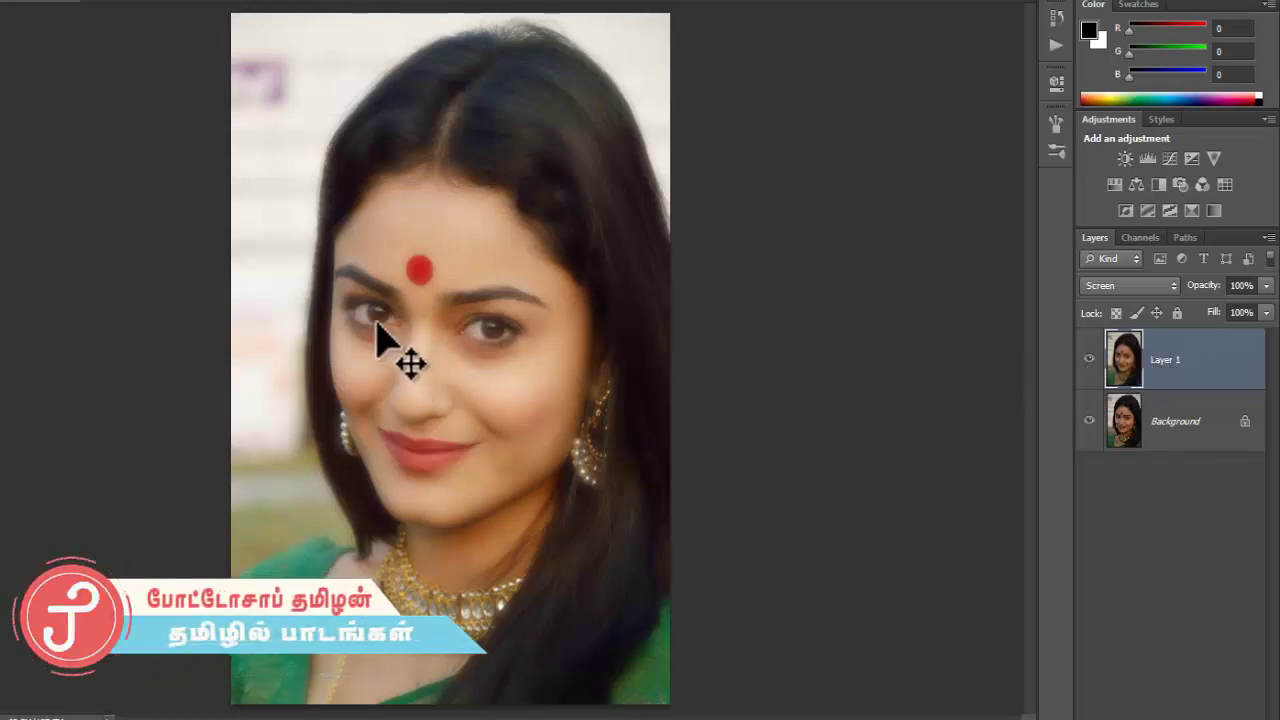
- Zoom in on the eyes, nose and lips and choose the soft round 65 px brush preset
{"action": "key", "text": "z"}
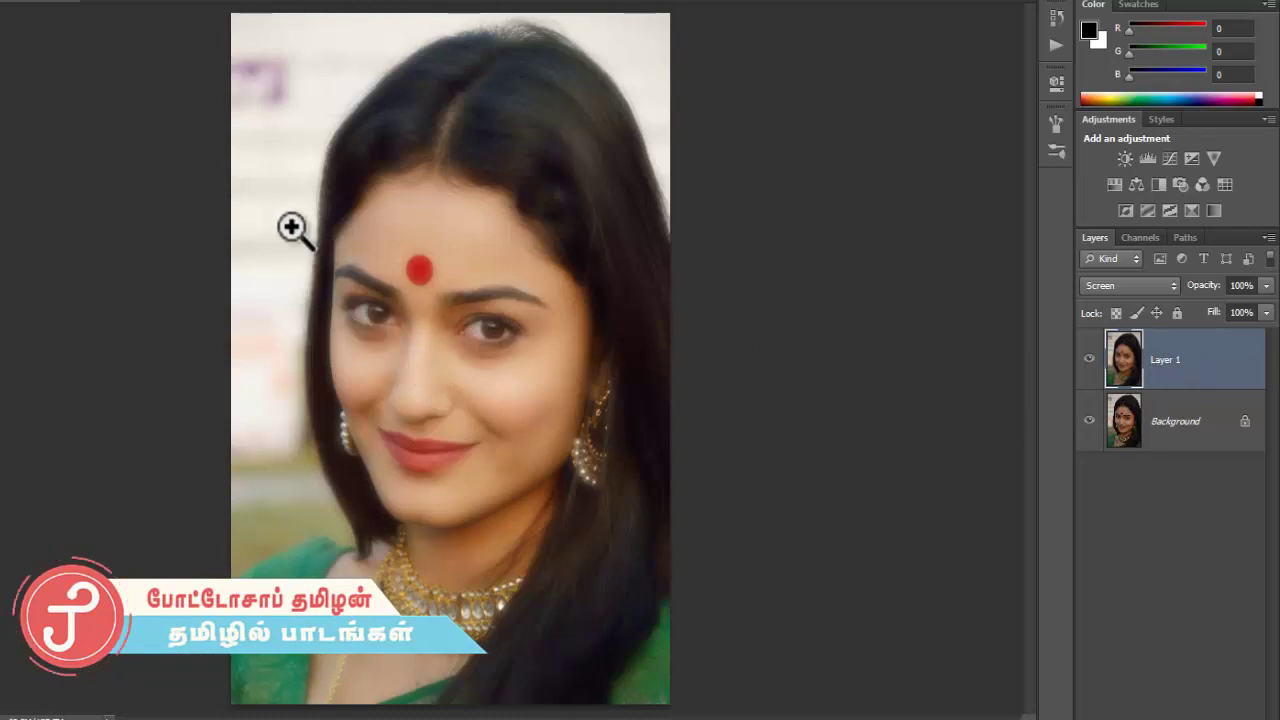
{"action": "left_click_drag", "start_coordinate": [294, 229], "coordinate": [751, 451]}
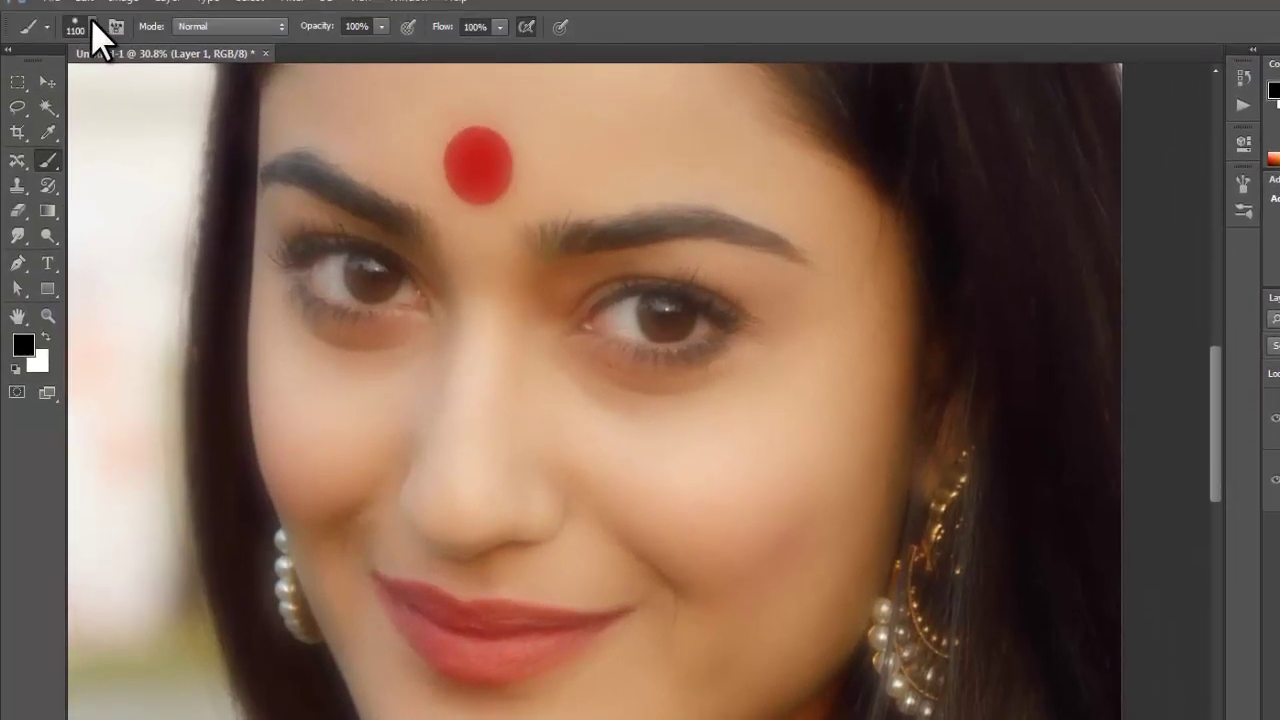
{"action": "left_click", "coordinate": [92, 44]}
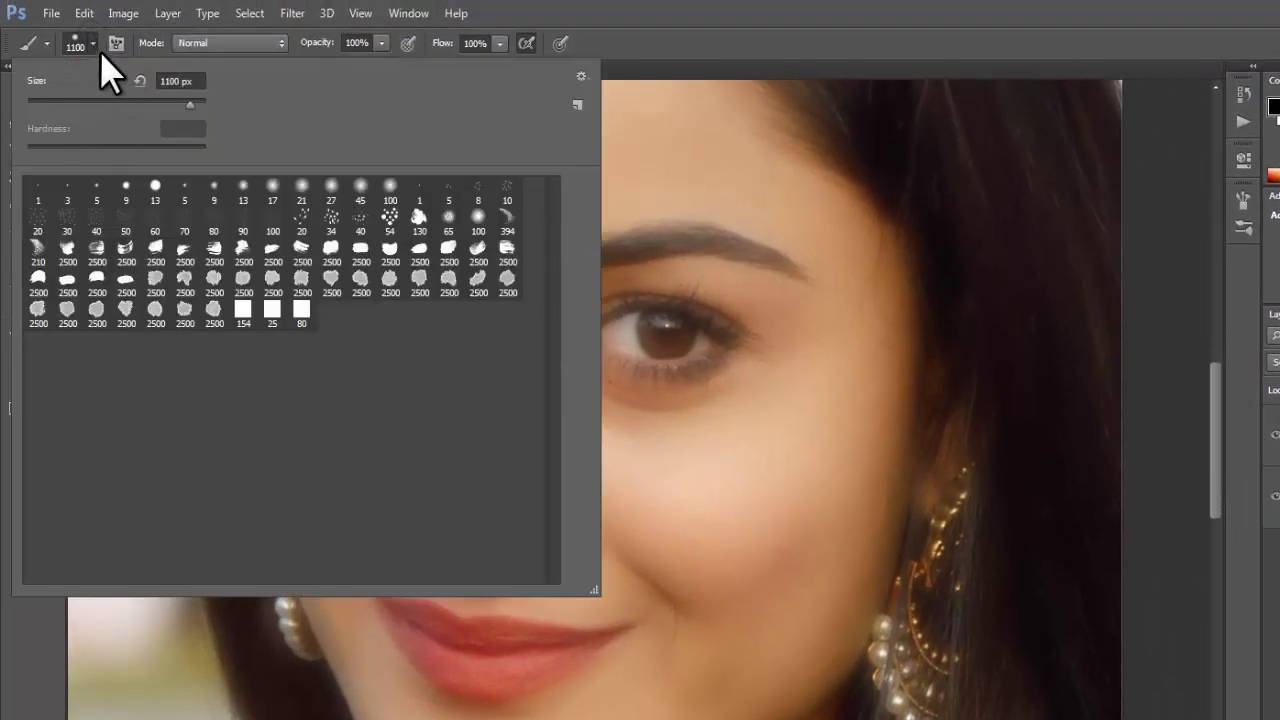
{"action": "left_click", "coordinate": [128, 101]}
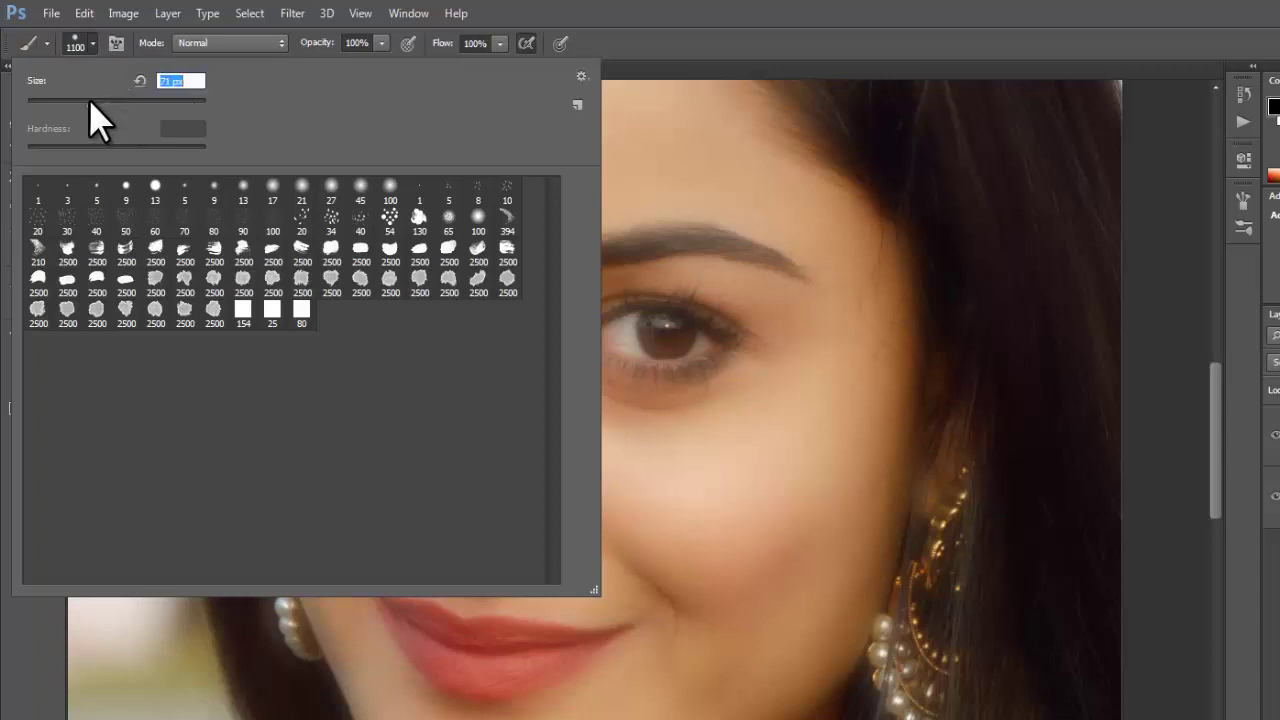
{"action": "left_click_drag", "start_coordinate": [76, 100], "coordinate": [72, 101]}
{"action": "left_click", "coordinate": [449, 218]}
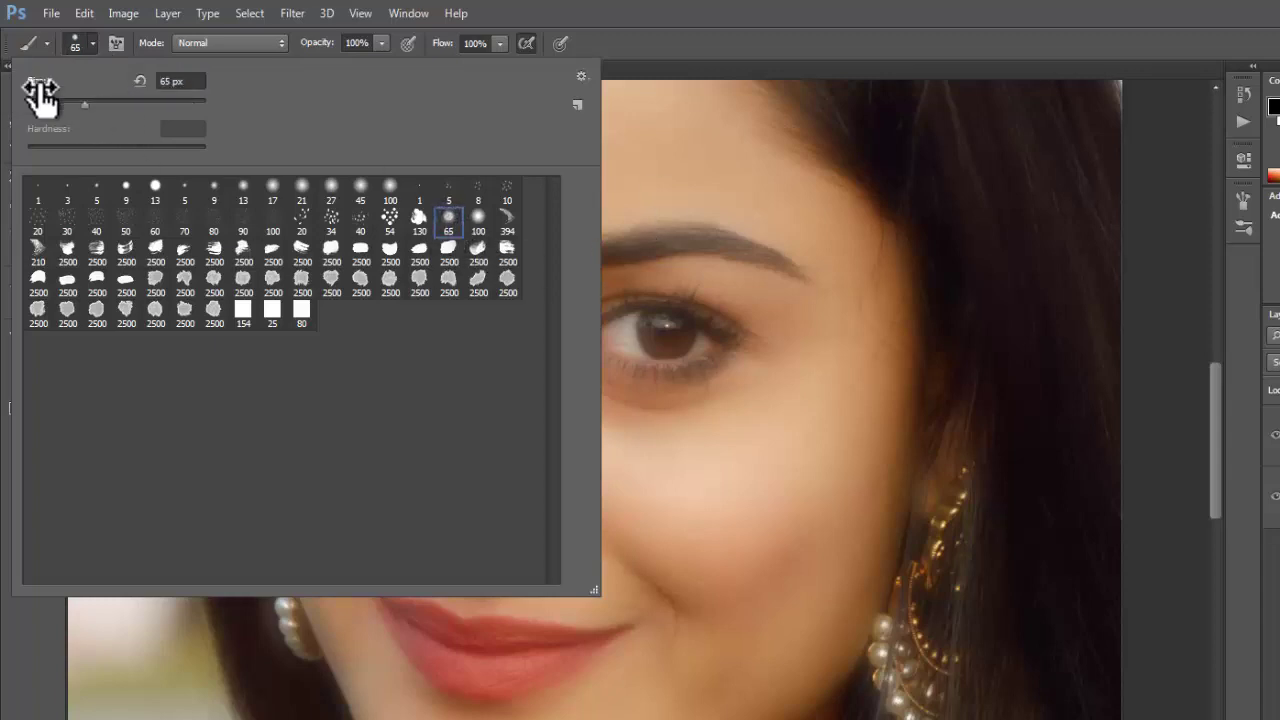
{"action": "left_click_drag", "start_coordinate": [84, 102], "coordinate": [70, 101]}
{"action": "left_click", "coordinate": [700, 34]}
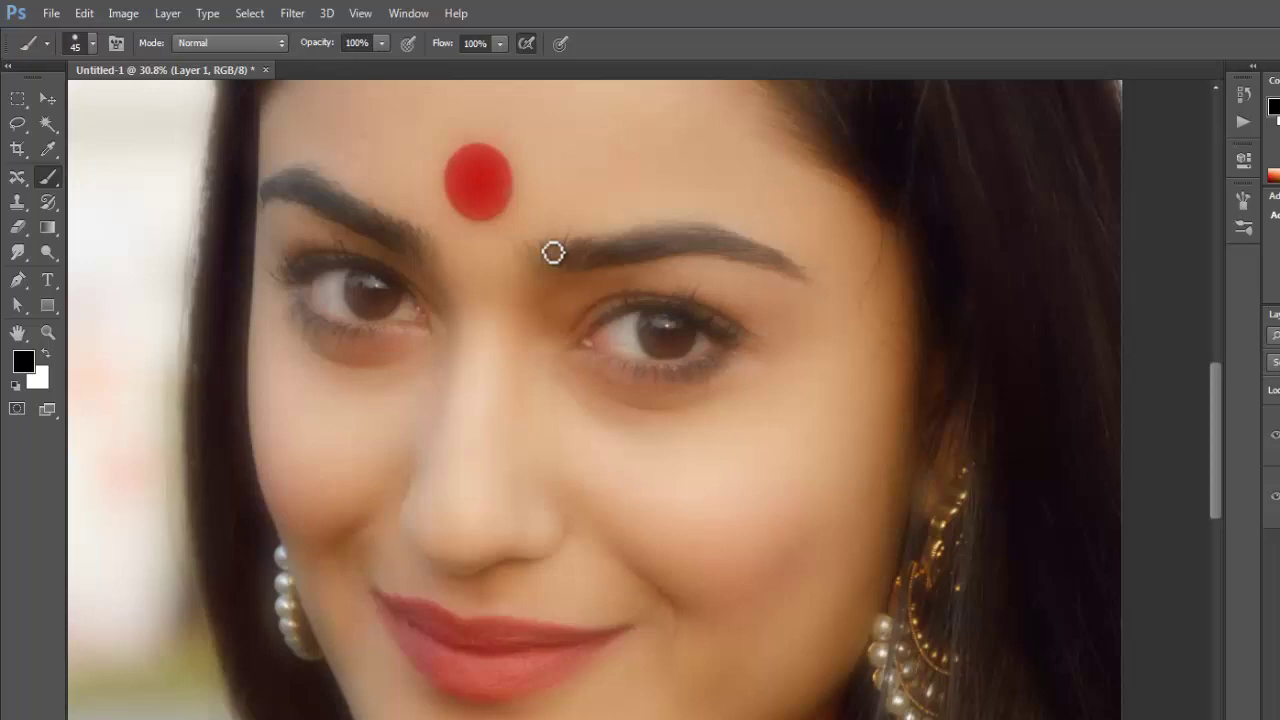
- Return to the Brush tool and enlarge the brush to about 125 px
{"action": "key", "text": "v"}
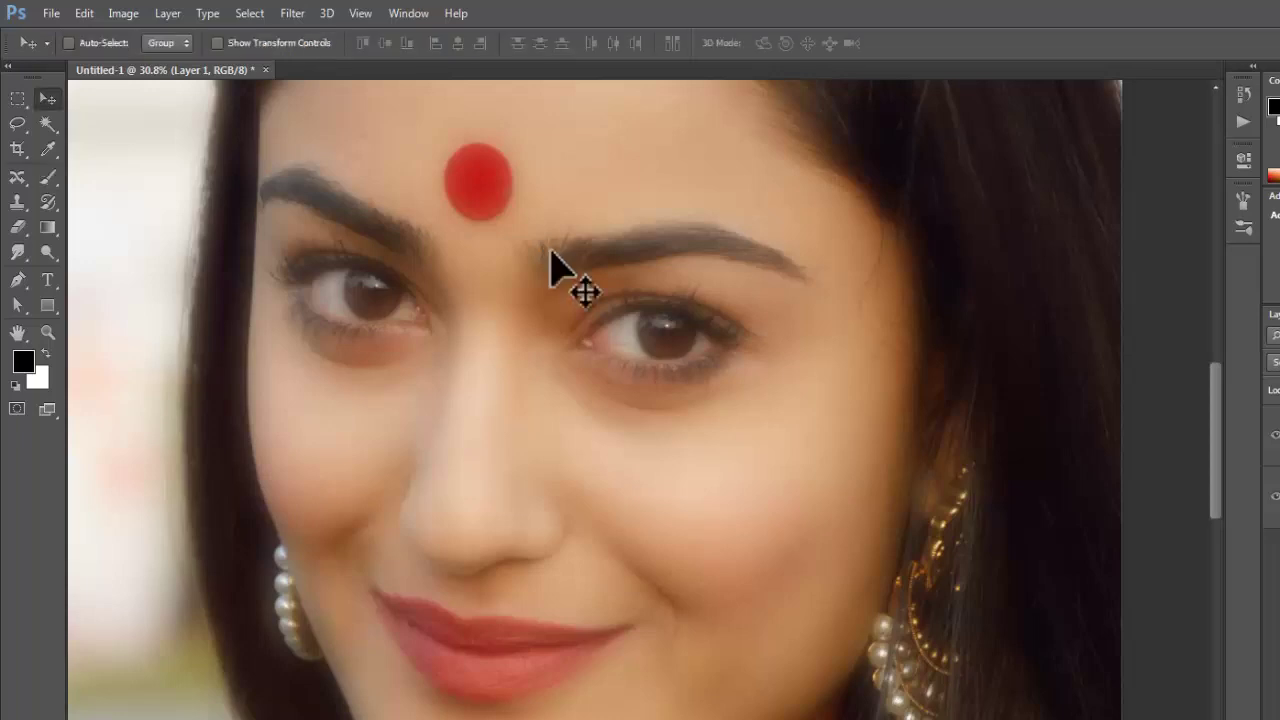
{"action": "left_click", "coordinate": [47, 177]}
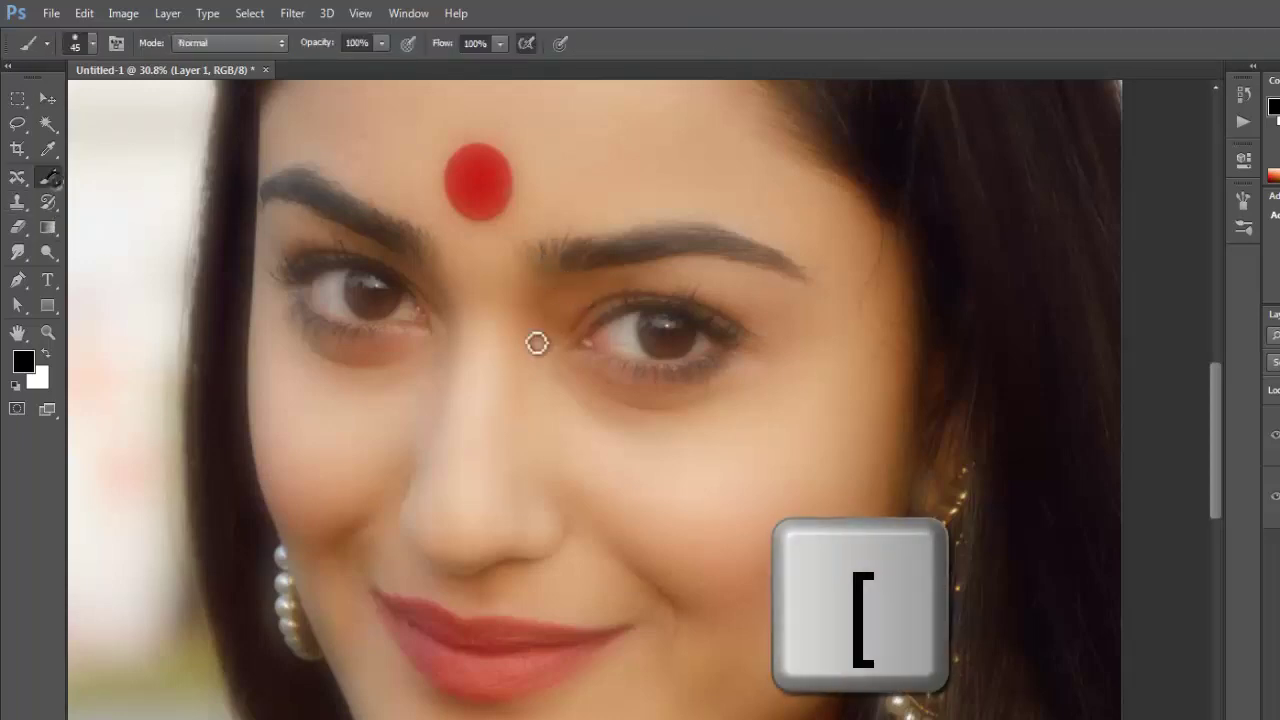
{"action": "key", "text": "bracketright"}
{"action": "key", "text": "bracketright"}
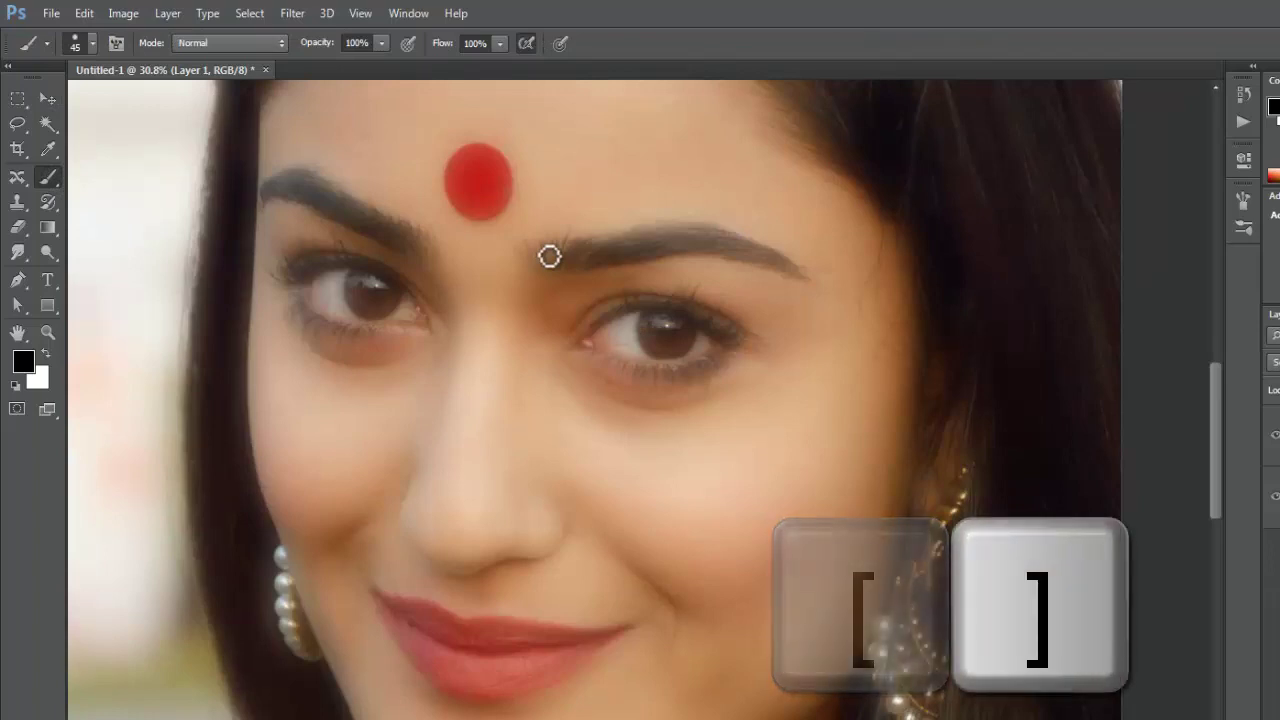
{"action": "key", "text": "bracketright"}
{"action": "key", "text": "bracketright"}
{"action": "key", "text": "bracketright"}
{"action": "key", "text": "bracketright"}
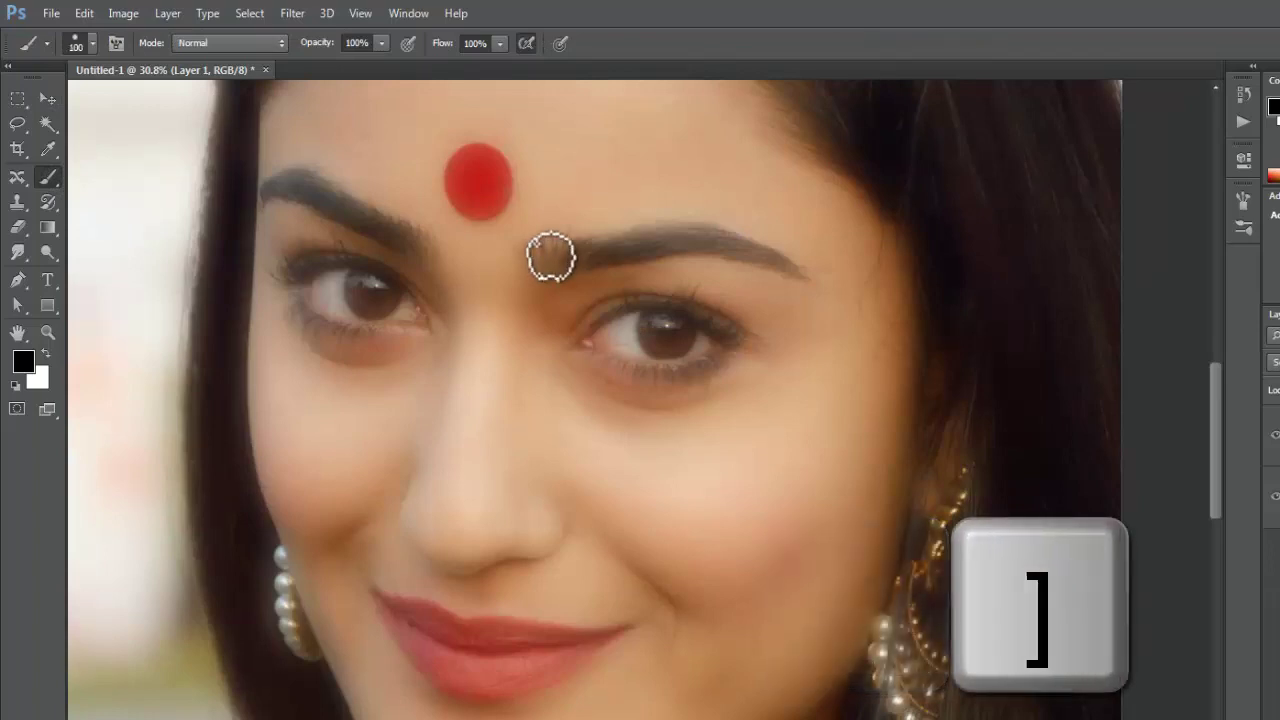
{"action": "key", "text": "bracketright"}
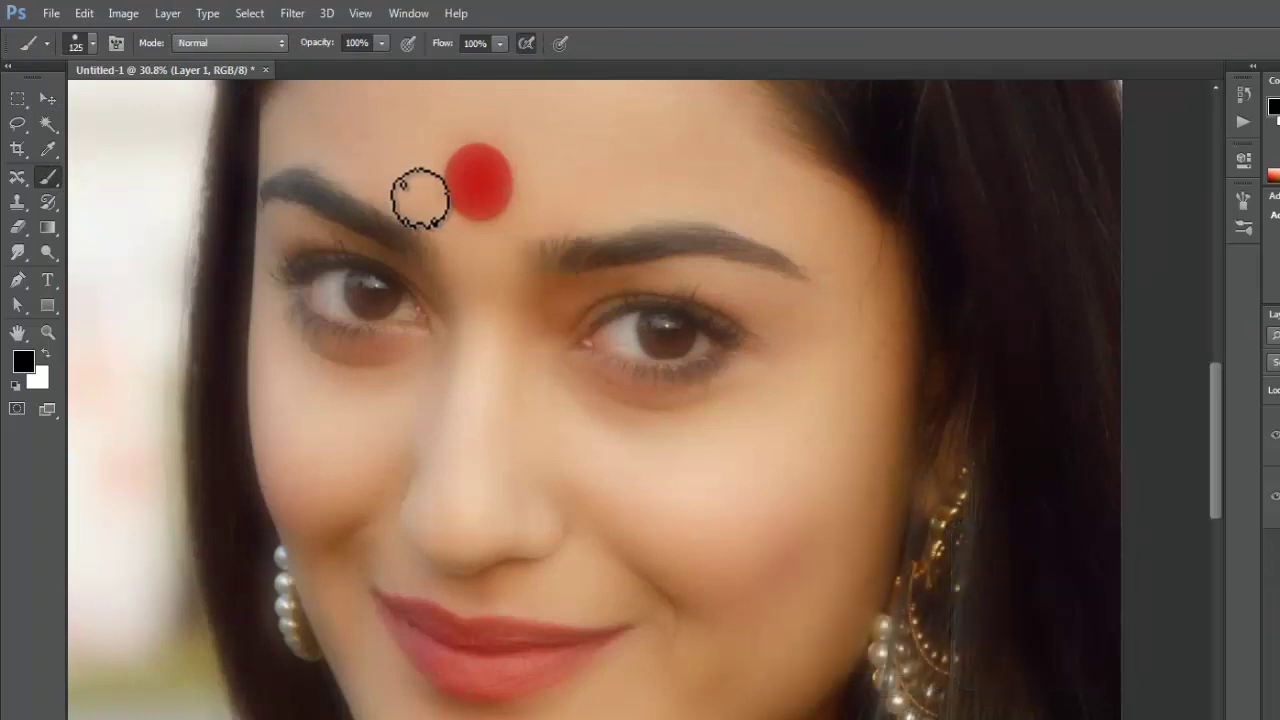
- Set the brush opacity to 25% and paint sharpness back into the eyebrows
{"action": "left_click", "coordinate": [380, 43]}
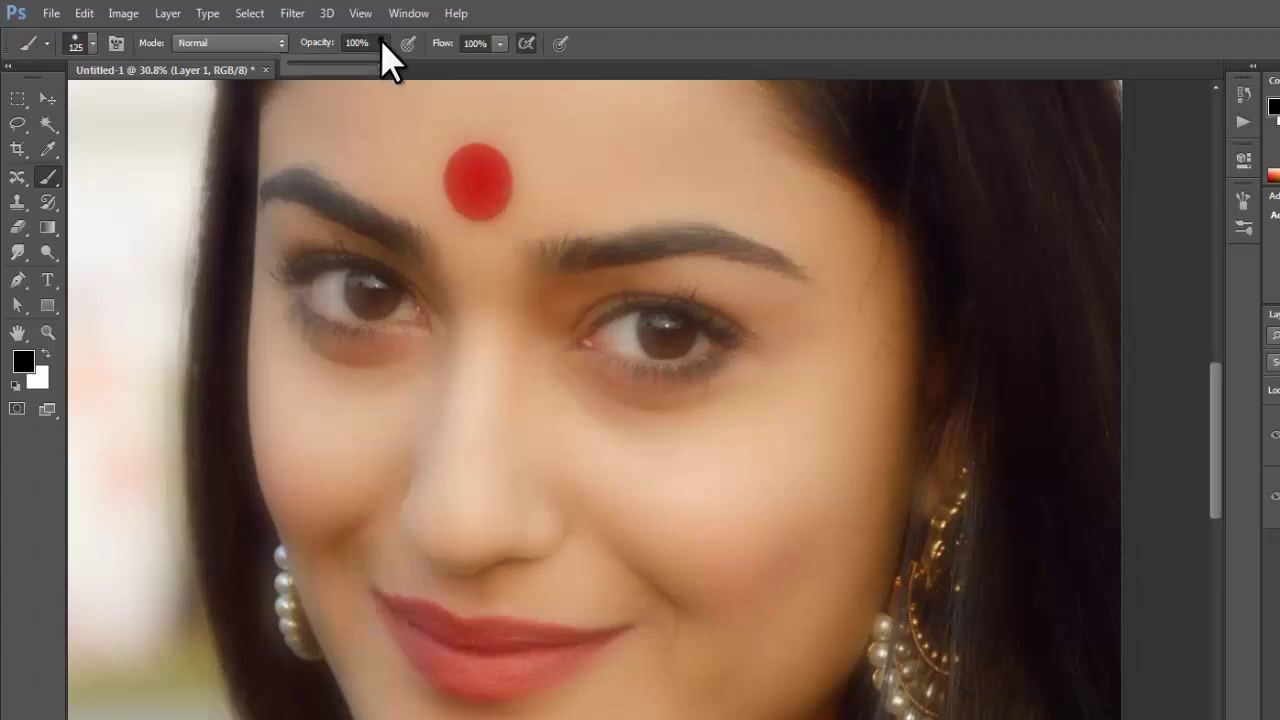
{"action": "left_click_drag", "start_coordinate": [380, 64], "coordinate": [359, 83]}
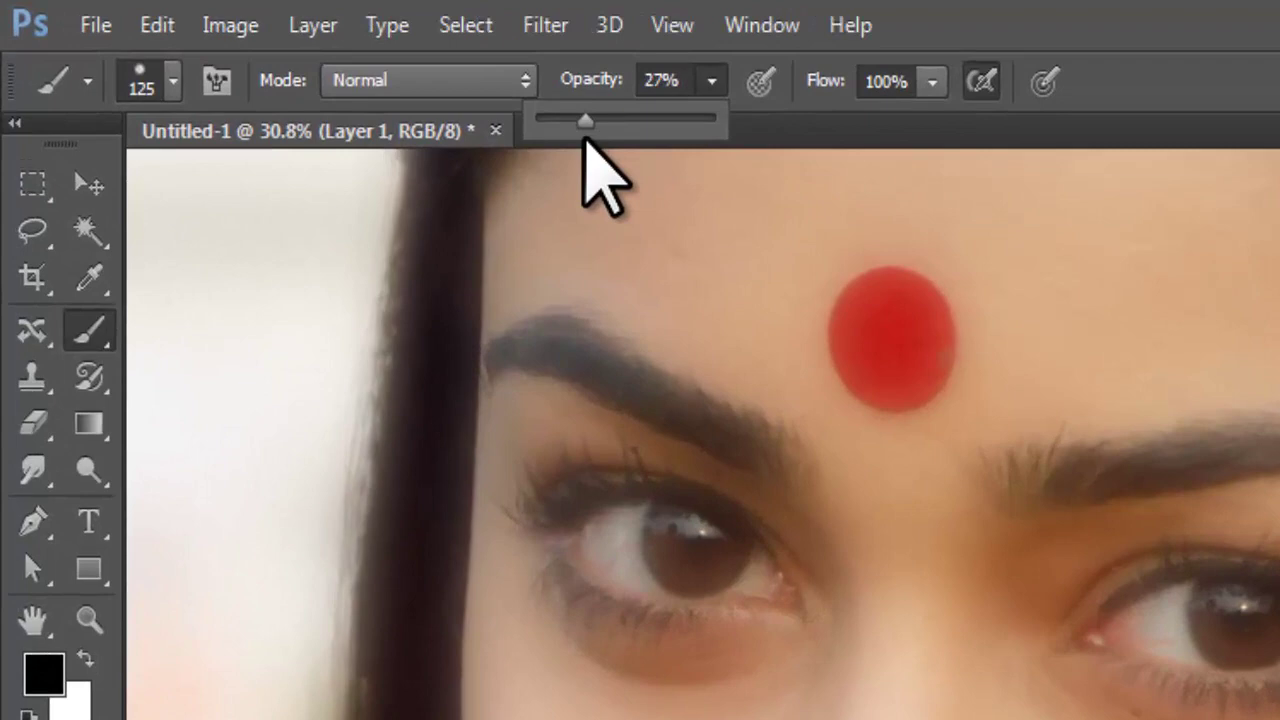
{"action": "left_click_drag", "start_coordinate": [584, 138], "coordinate": [579, 140]}
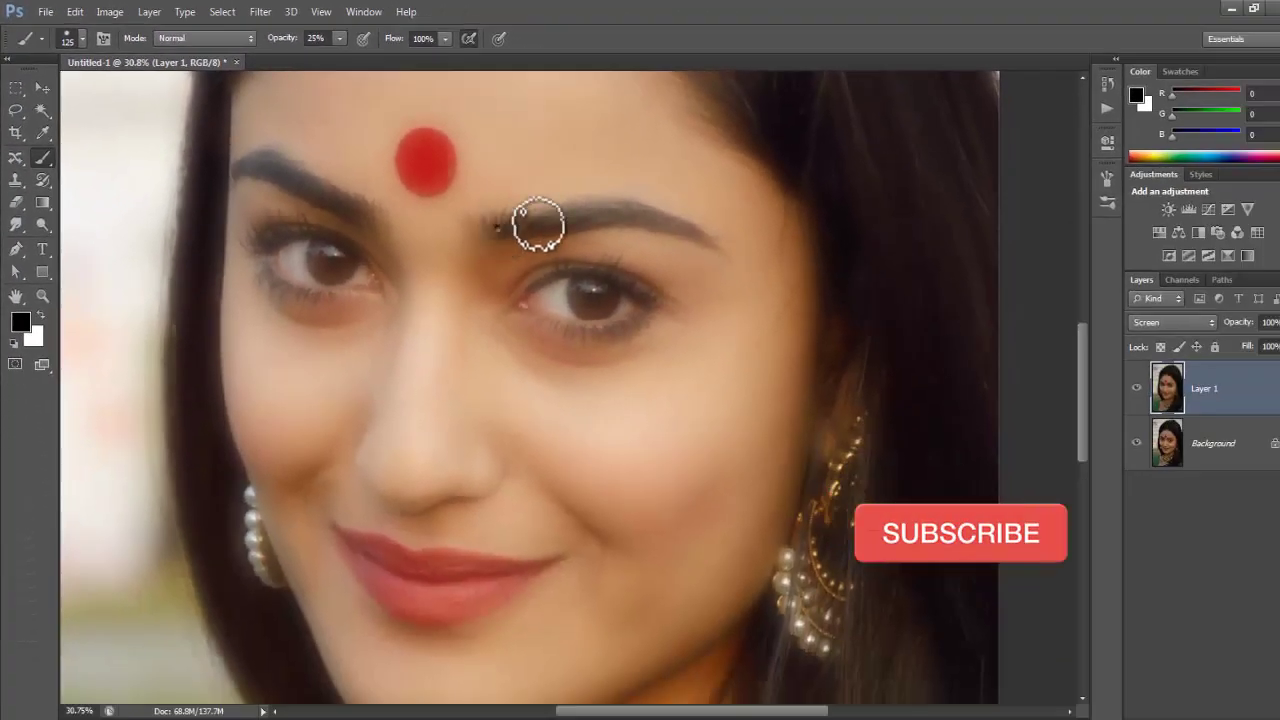
{"action": "mouse_move", "coordinate": [538, 226]}
{"action": "left_mouse_down"}
{"action": "mouse_move", "coordinate": [477, 226]}
{"action": "mouse_move", "coordinate": [584, 214]}
{"action": "left_mouse_up"}
{"action": "mouse_move", "coordinate": [618, 216]}
{"action": "left_mouse_down"}
{"action": "mouse_move", "coordinate": [716, 240]}
{"action": "mouse_move", "coordinate": [658, 227]}
{"action": "left_mouse_up"}
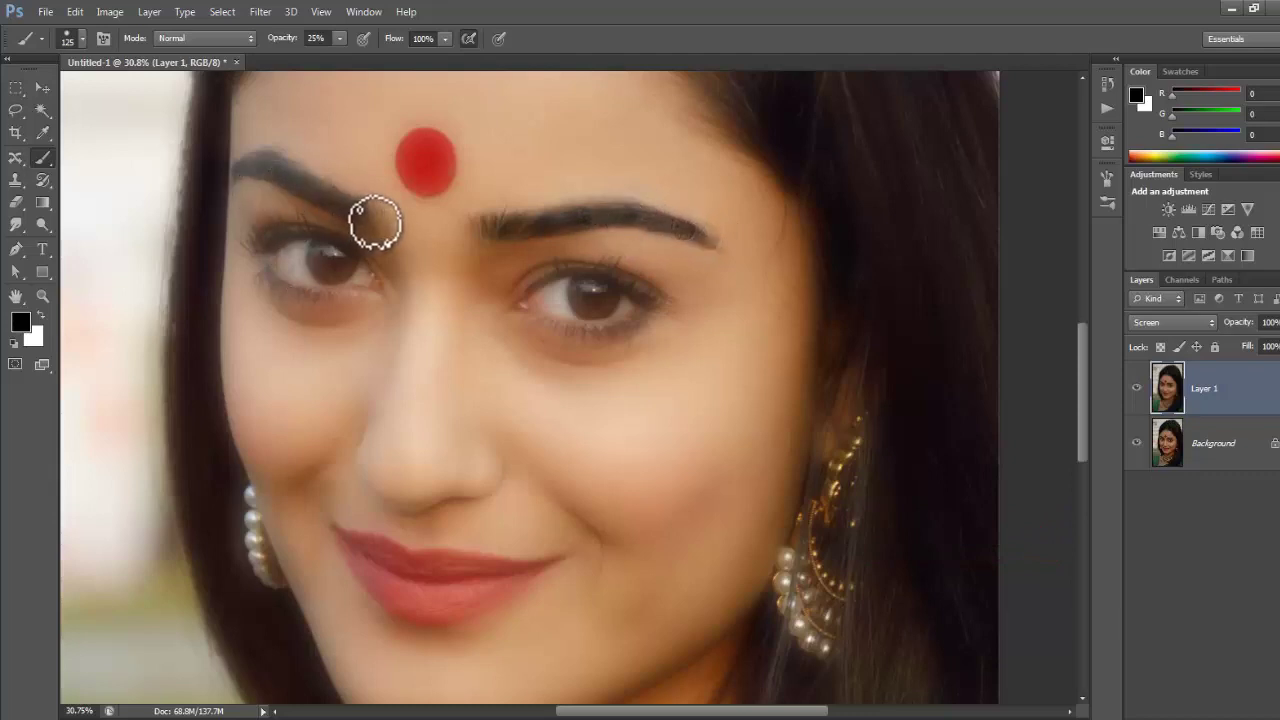
{"action": "left_click_drag", "start_coordinate": [375, 222], "coordinate": [274, 163]}
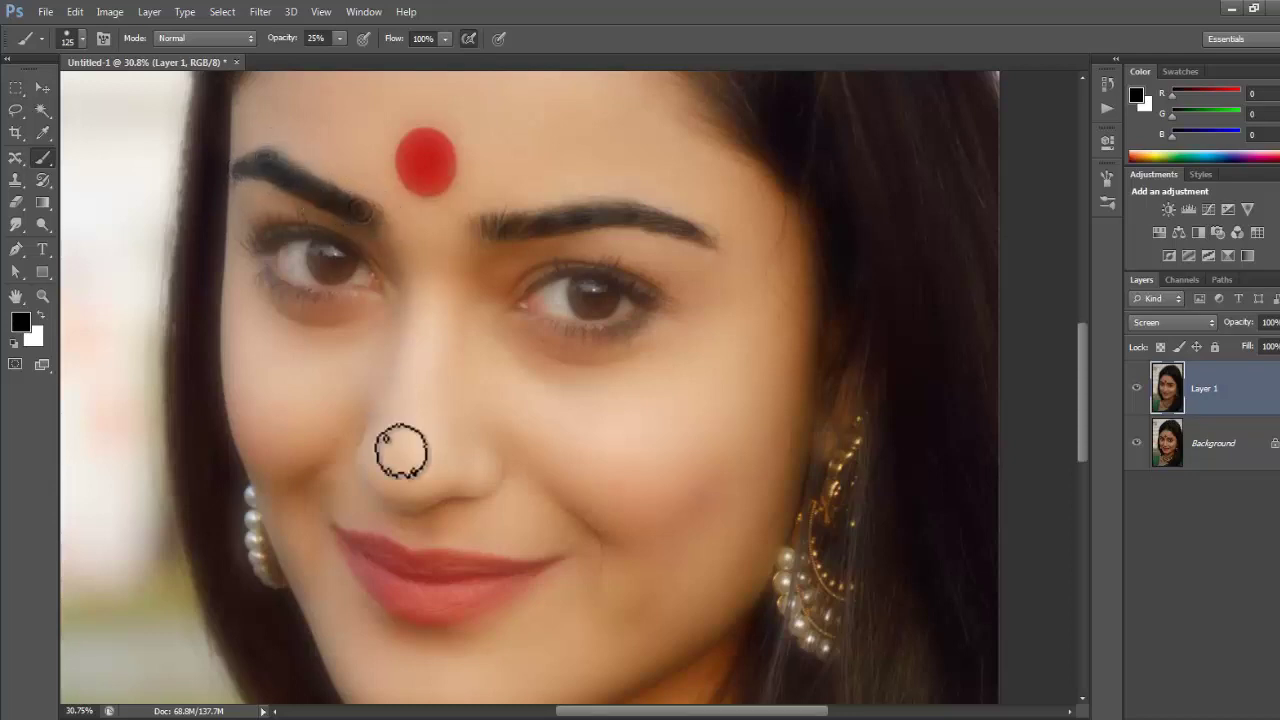
- Paint the eyes, lashes and lips back to sharpness
{"action": "mouse_move", "coordinate": [332, 235]}
{"action": "left_mouse_down"}
{"action": "mouse_move", "coordinate": [265, 237]}
{"action": "mouse_move", "coordinate": [320, 291]}
{"action": "mouse_move", "coordinate": [351, 294]}
{"action": "mouse_move", "coordinate": [316, 257]}
{"action": "left_mouse_up"}
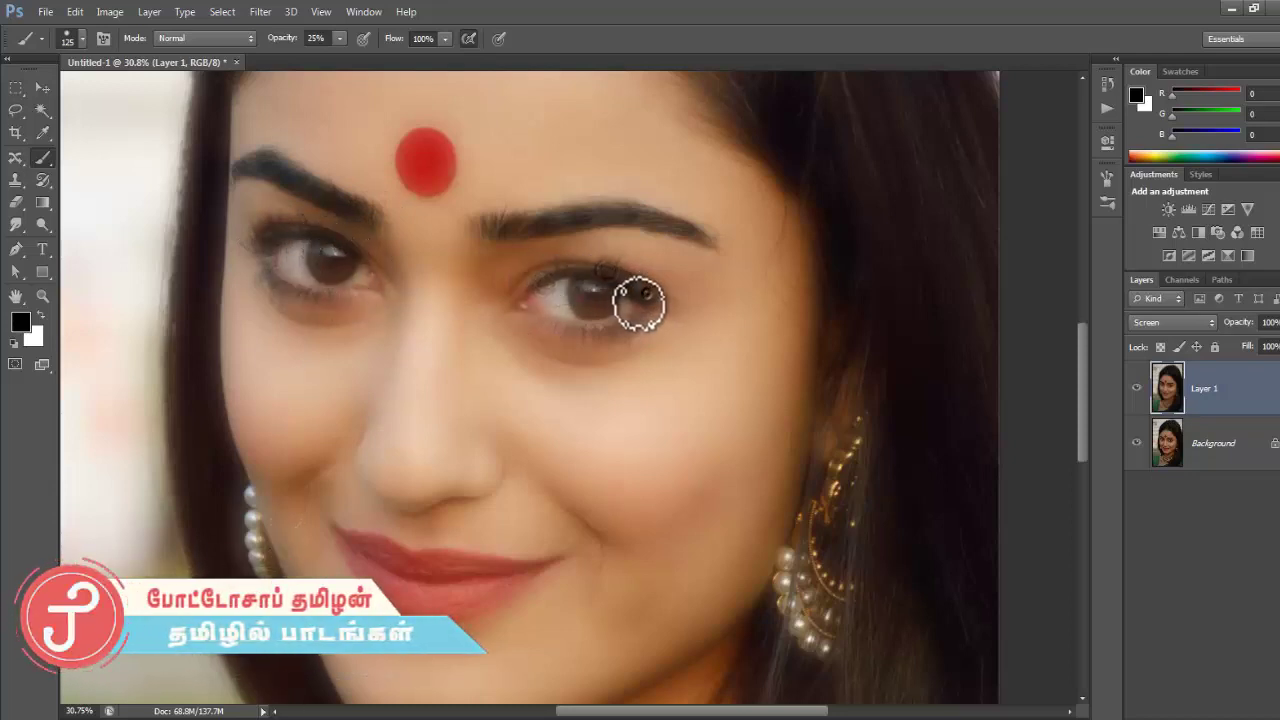
{"action": "mouse_move", "coordinate": [640, 302]}
{"action": "left_mouse_down"}
{"action": "mouse_move", "coordinate": [586, 323]}
{"action": "mouse_move", "coordinate": [543, 309]}
{"action": "mouse_move", "coordinate": [583, 289]}
{"action": "left_mouse_up"}
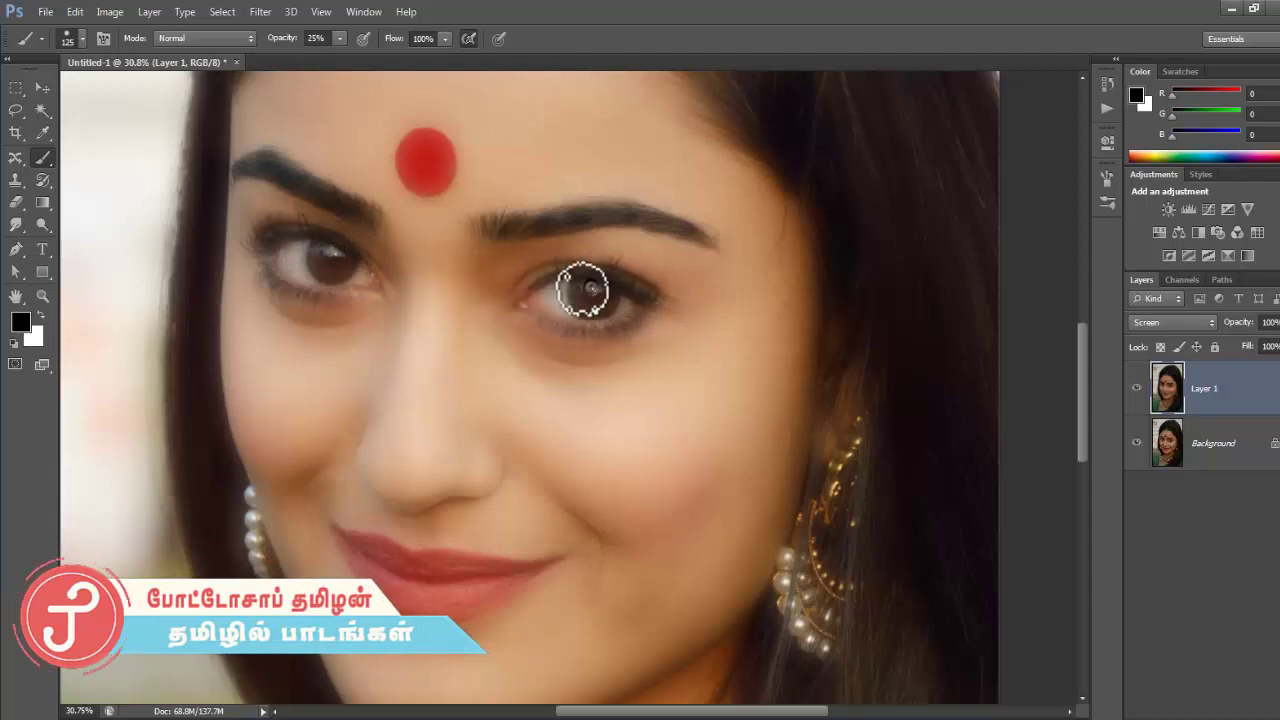
{"action": "mouse_move", "coordinate": [371, 537]}
{"action": "left_mouse_down"}
{"action": "mouse_move", "coordinate": [427, 563]}
{"action": "mouse_move", "coordinate": [417, 551]}
{"action": "mouse_move", "coordinate": [549, 563]}
{"action": "mouse_move", "coordinate": [434, 609]}
{"action": "mouse_move", "coordinate": [396, 603]}
{"action": "left_mouse_up"}
{"action": "mouse_move", "coordinate": [362, 562]}
{"action": "left_mouse_down"}
{"action": "mouse_move", "coordinate": [491, 594]}
{"action": "mouse_move", "coordinate": [362, 556]}
{"action": "left_mouse_up"}
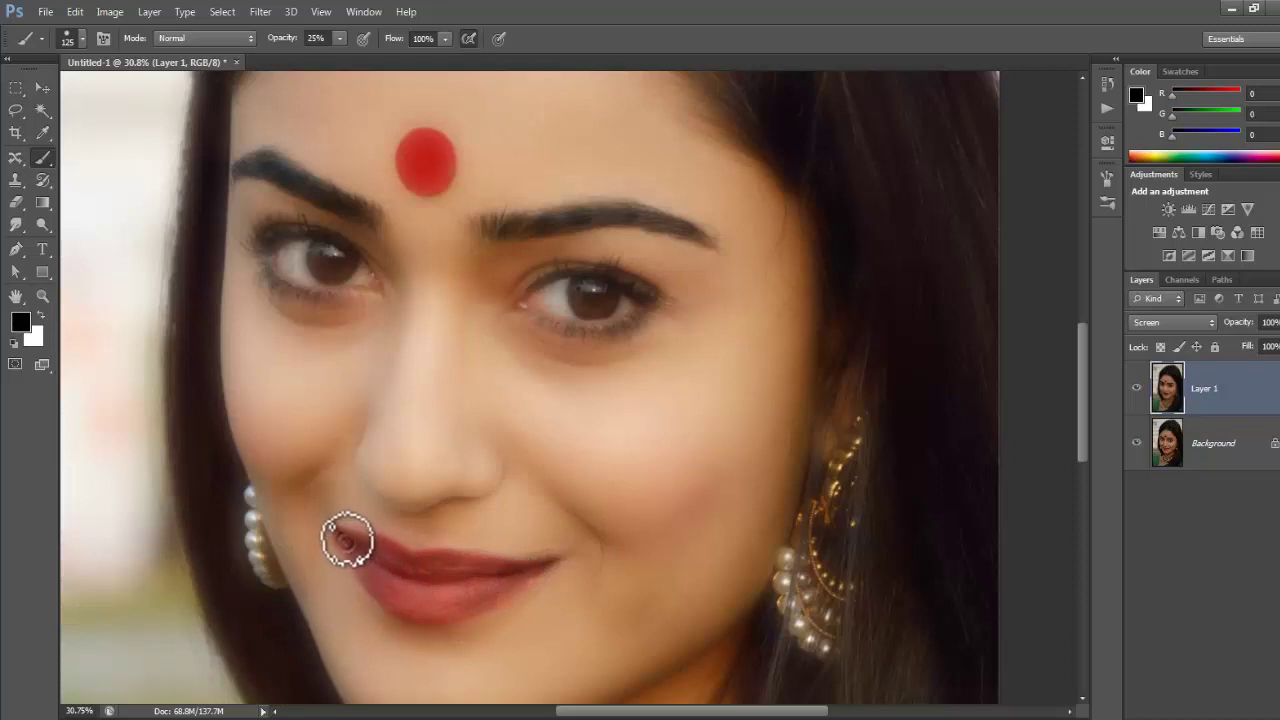
{"action": "left_click_drag", "start_coordinate": [447, 583], "coordinate": [521, 594]}
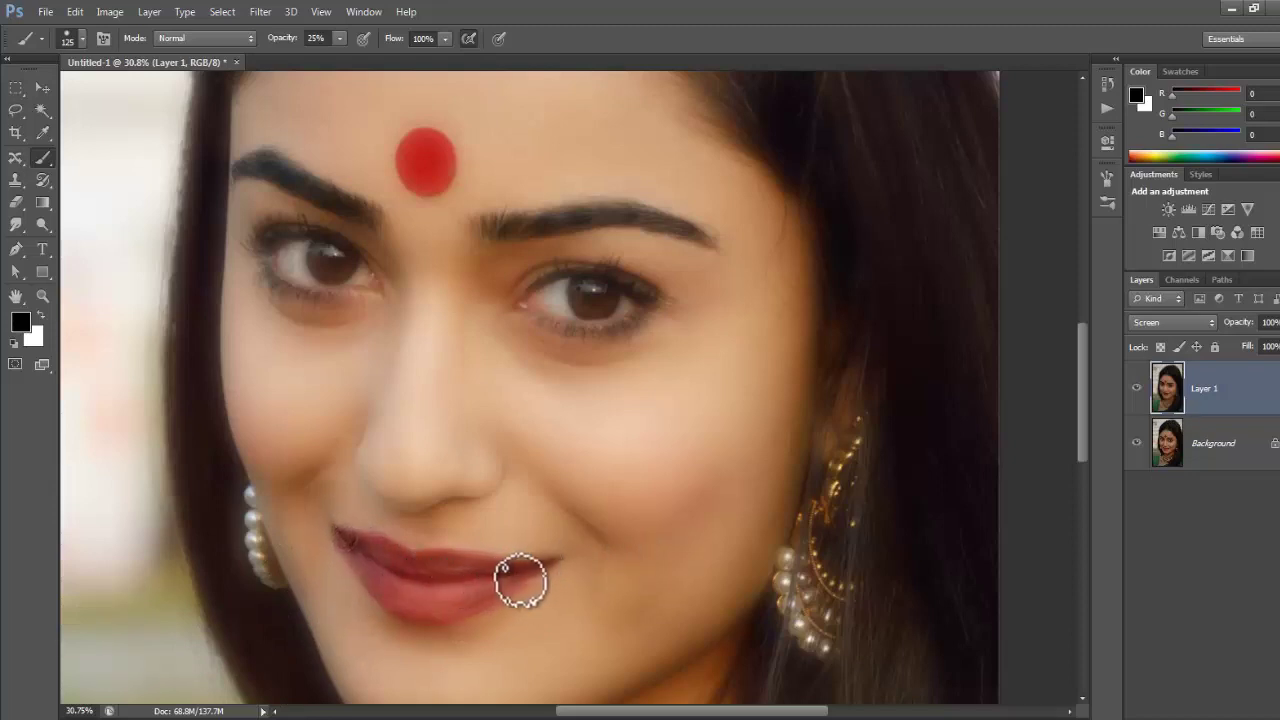
{"action": "left_click_drag", "start_coordinate": [431, 607], "coordinate": [385, 590]}
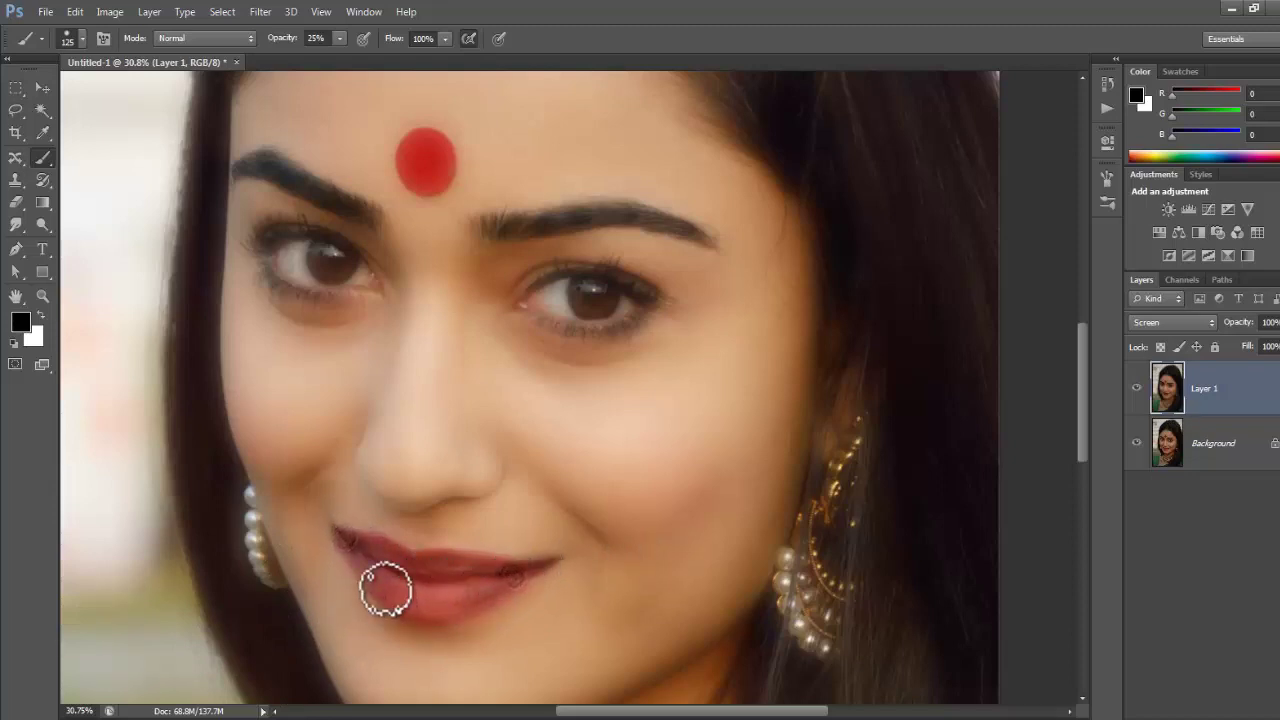
{"action": "key", "text": "ctrl+0"}
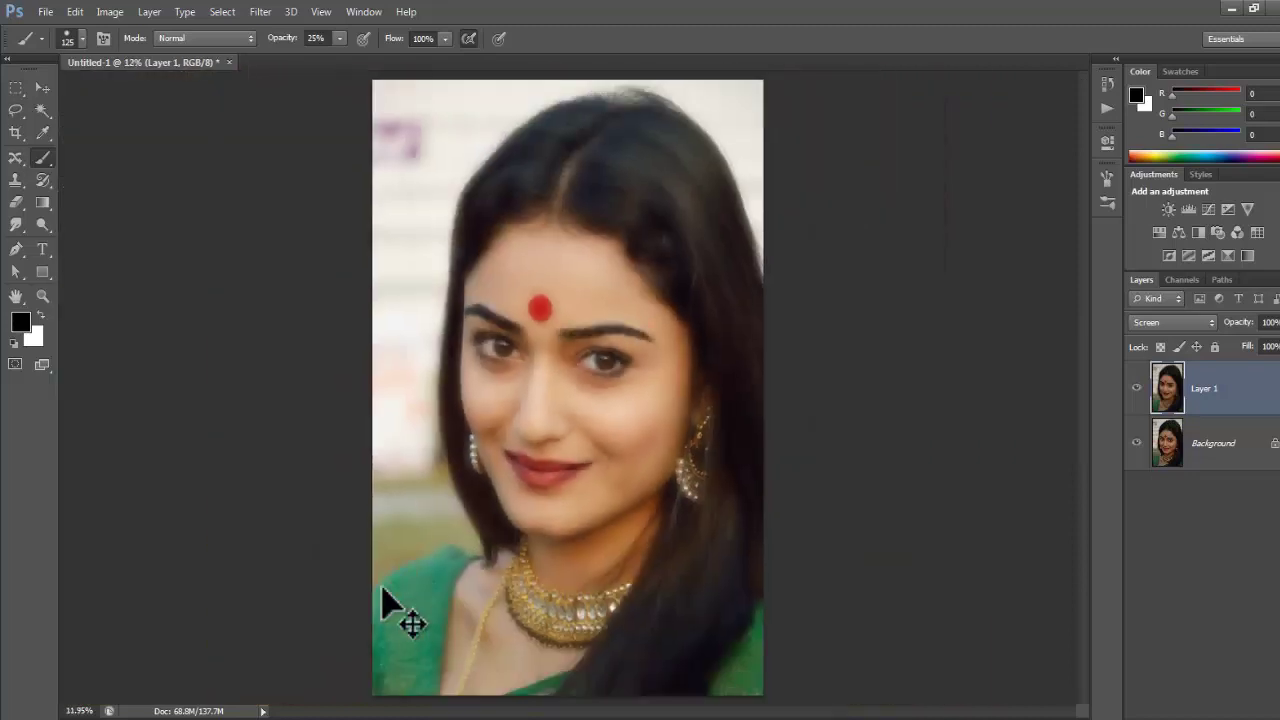